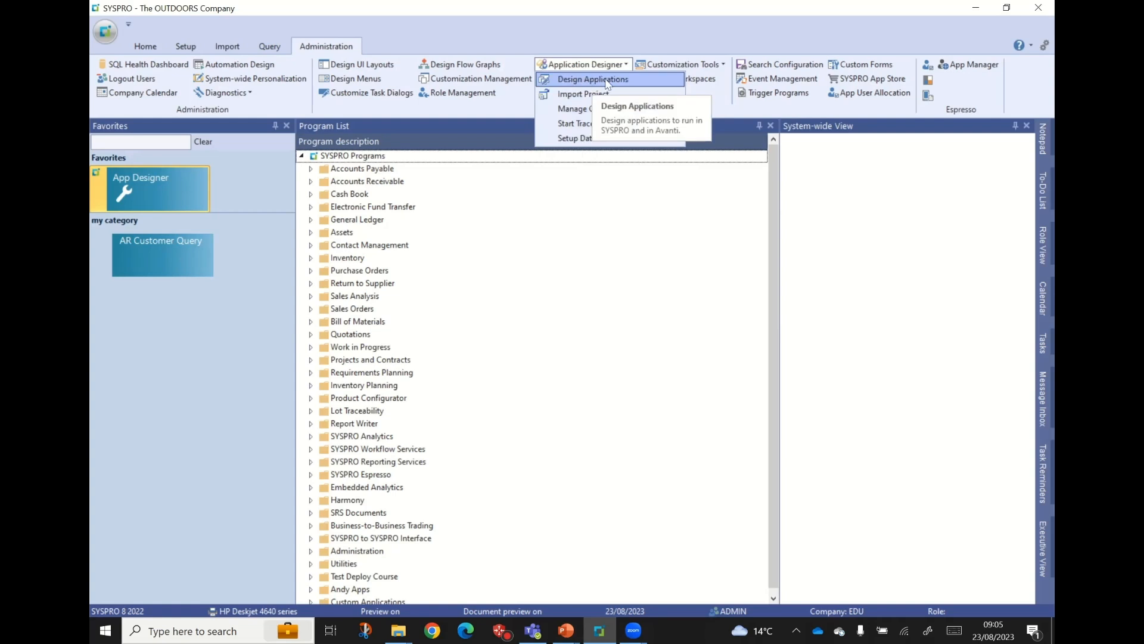
{"action": "left_click", "coordinate": [105, 33]}
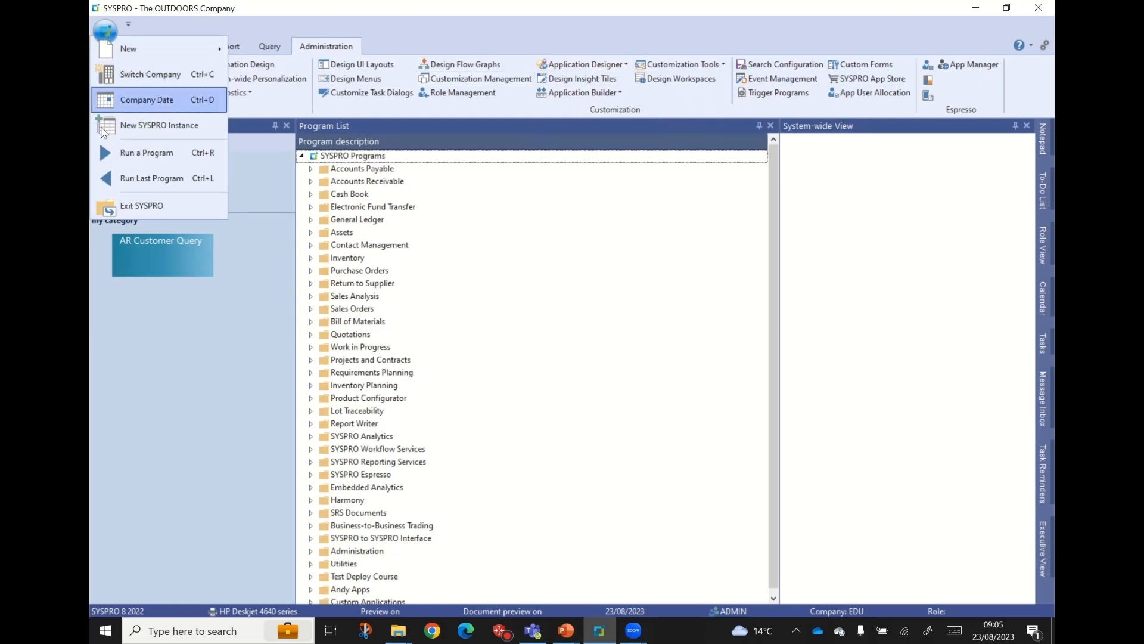
{"action": "left_click", "coordinate": [168, 156]}
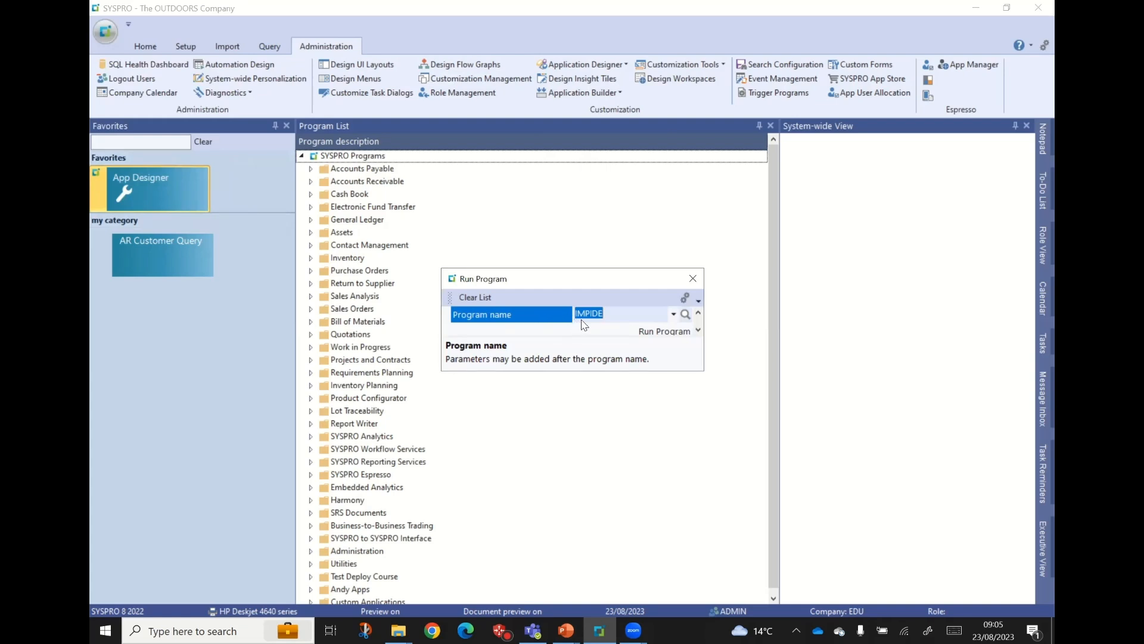
{"action": "left_click", "coordinate": [665, 331]}
{"action": "left_click", "coordinate": [694, 278]}
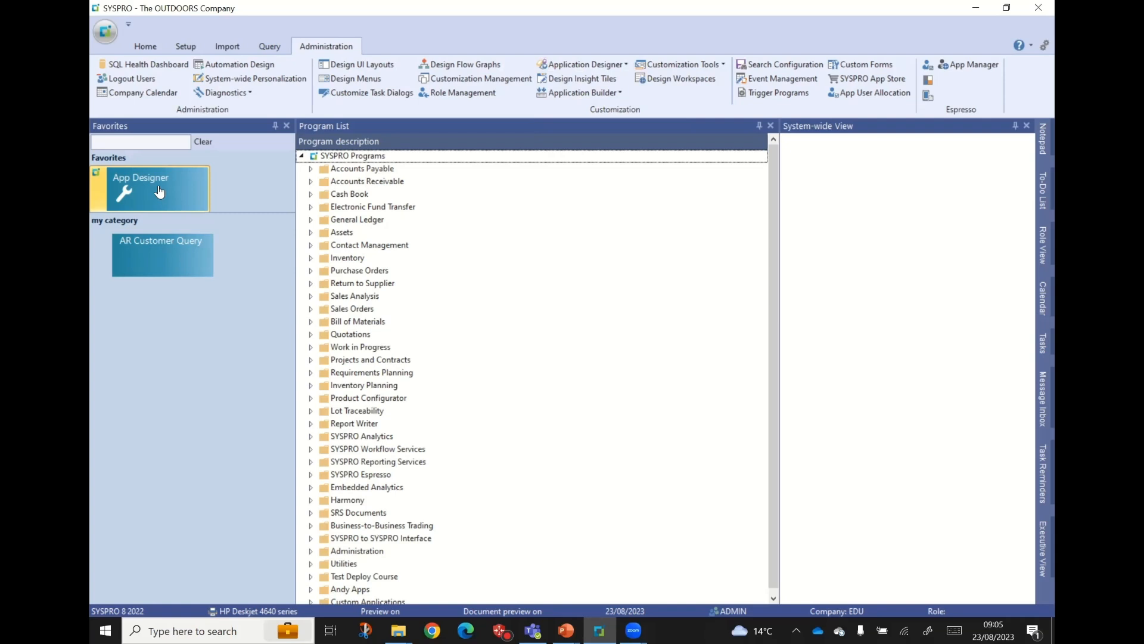
- Launch the App Designer from the favorites and view its file options
{"action": "left_click", "coordinate": [159, 191]}
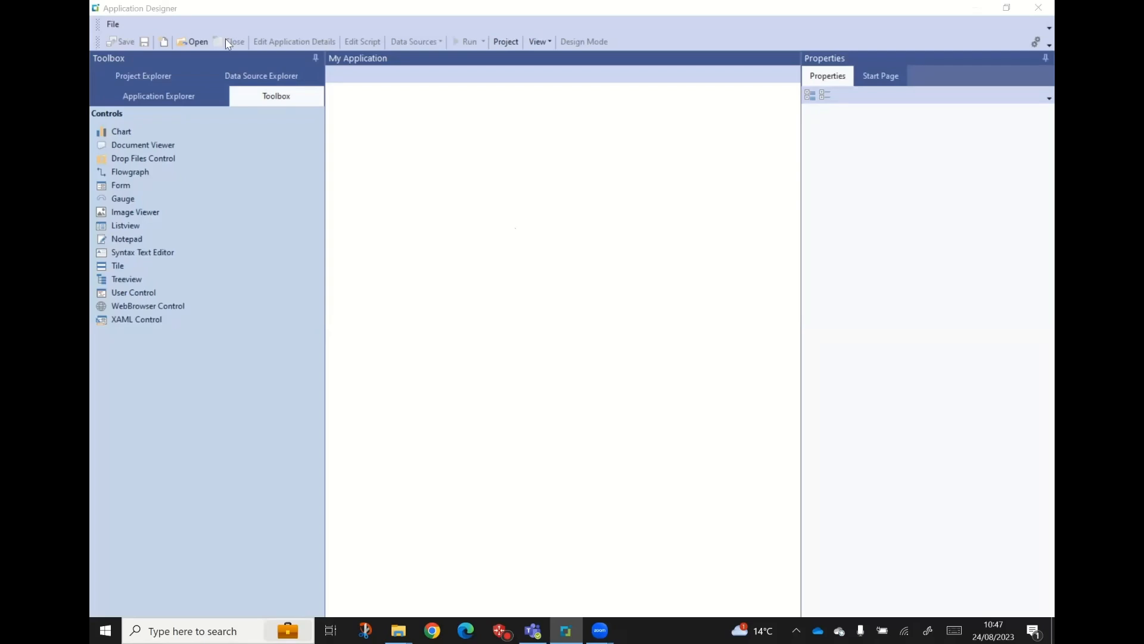
{"action": "left_click", "coordinate": [113, 26]}
{"action": "mouse_move", "coordinate": [177, 45]}
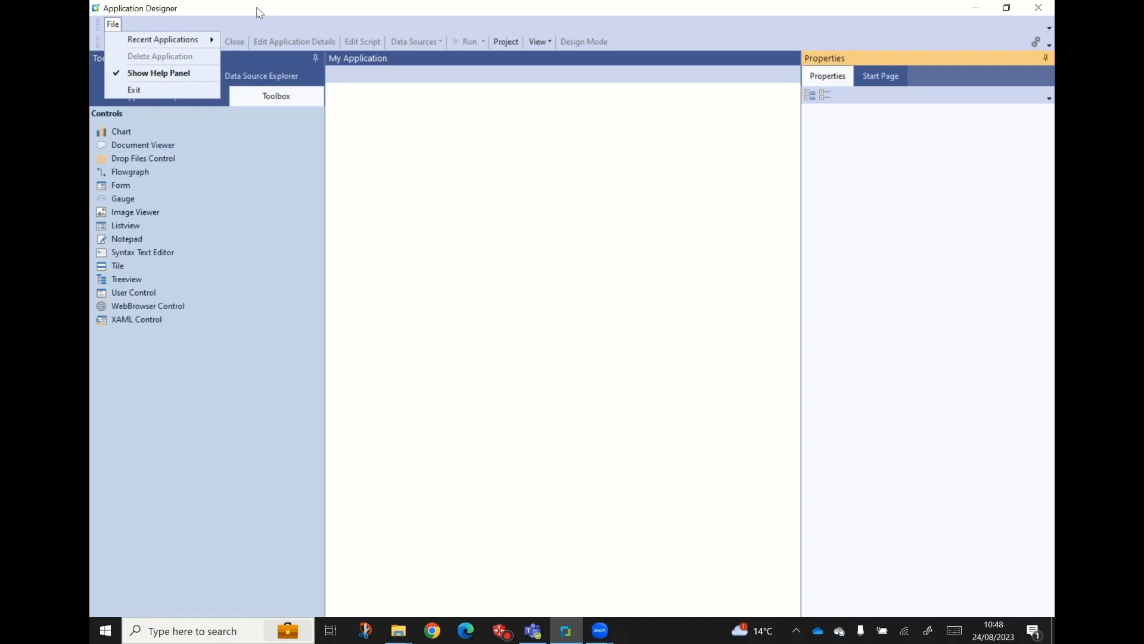
- Bring up the list of existing applications and browse the custom and sample applications in it
{"action": "left_click", "coordinate": [195, 44]}
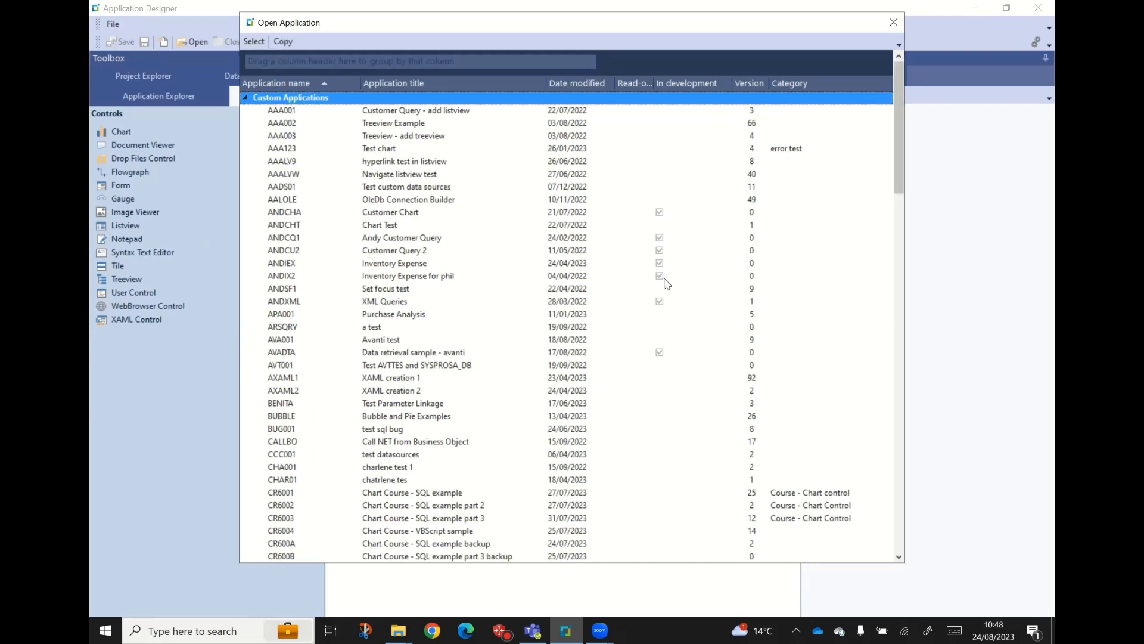
{"action": "left_click_drag", "start_coordinate": [906, 161], "coordinate": [903, 537]}
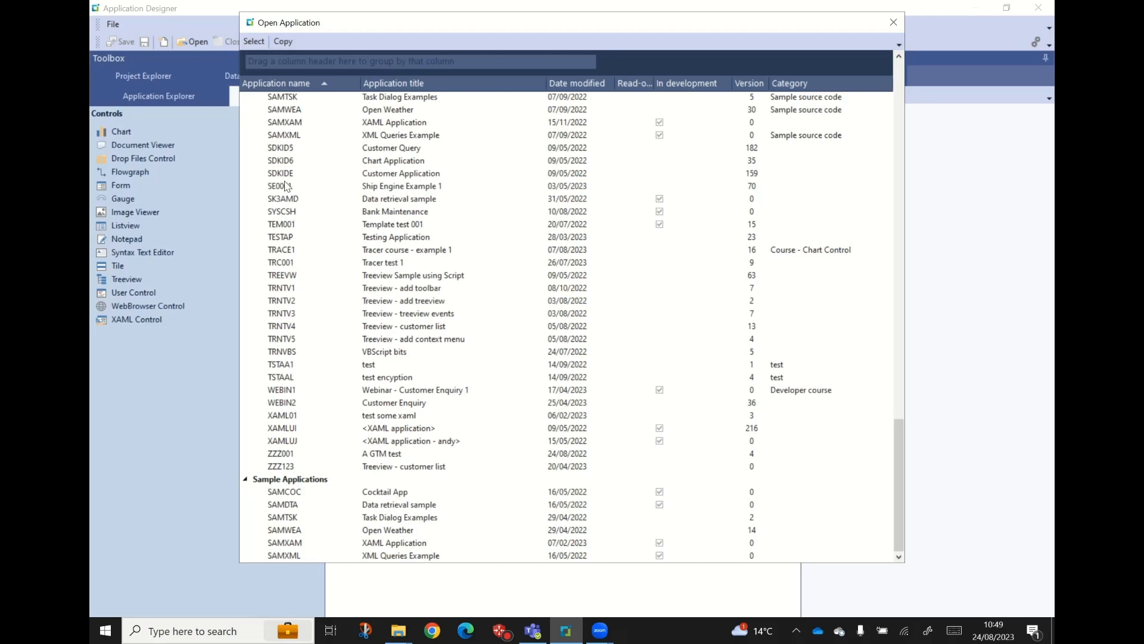
{"action": "left_click_drag", "start_coordinate": [900, 447], "coordinate": [283, 166]}
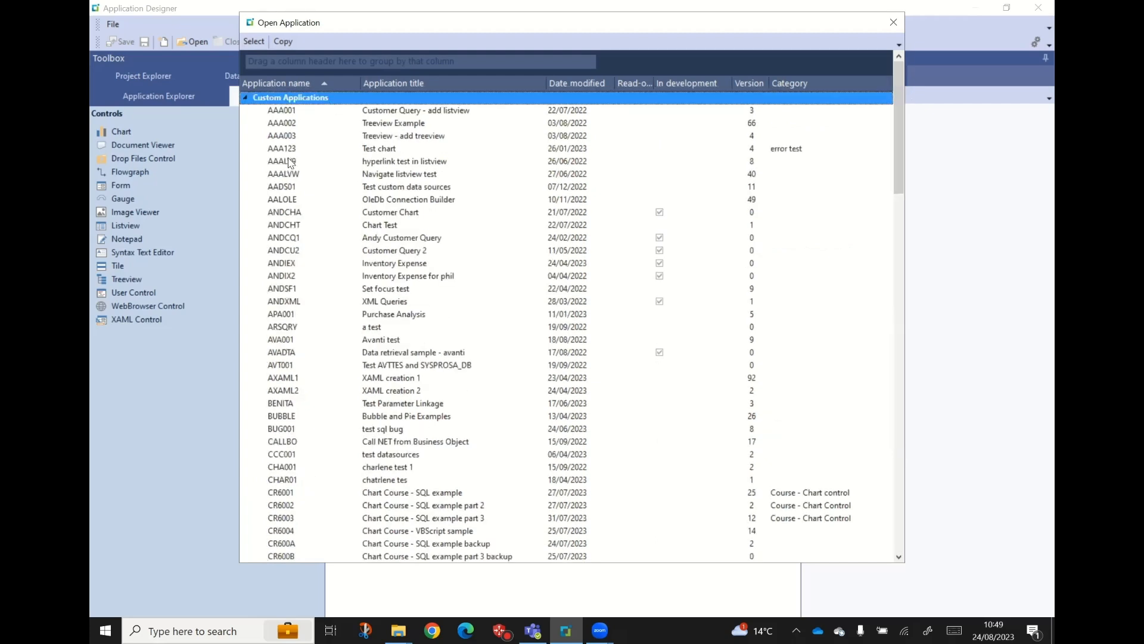
{"action": "left_click", "coordinate": [290, 163]}
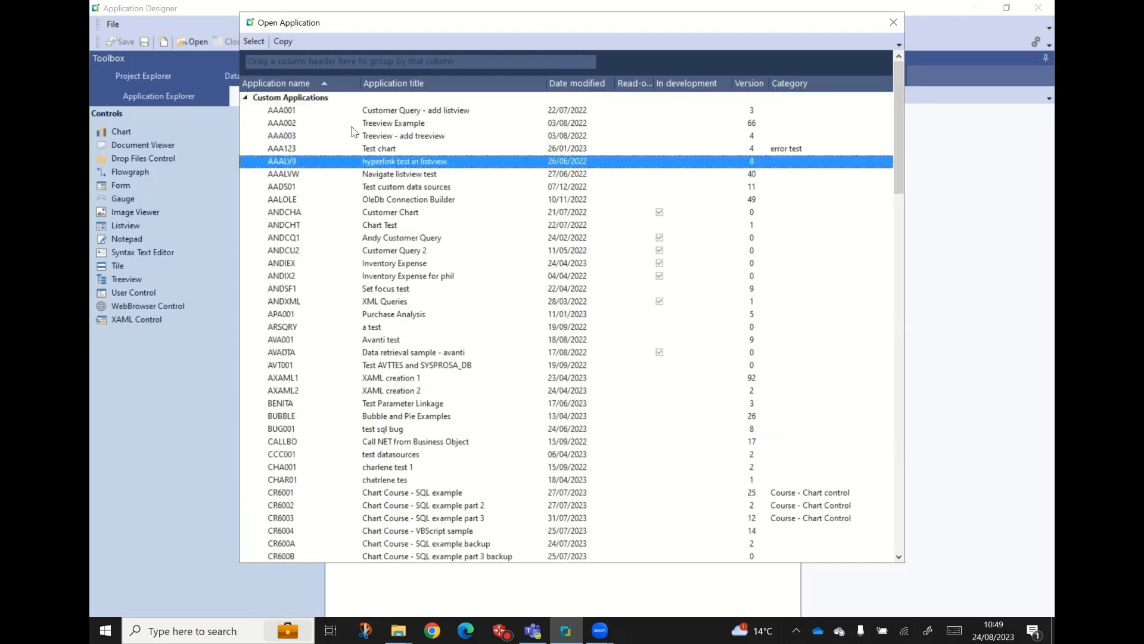
{"action": "key", "text": "Delete"}
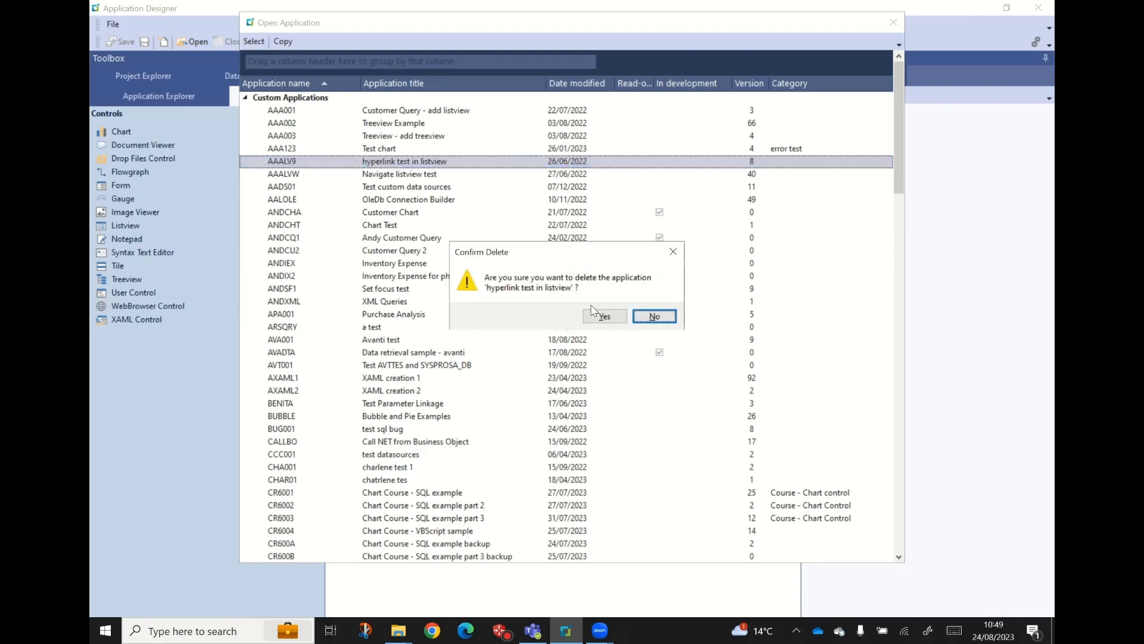
{"action": "left_click", "coordinate": [655, 317]}
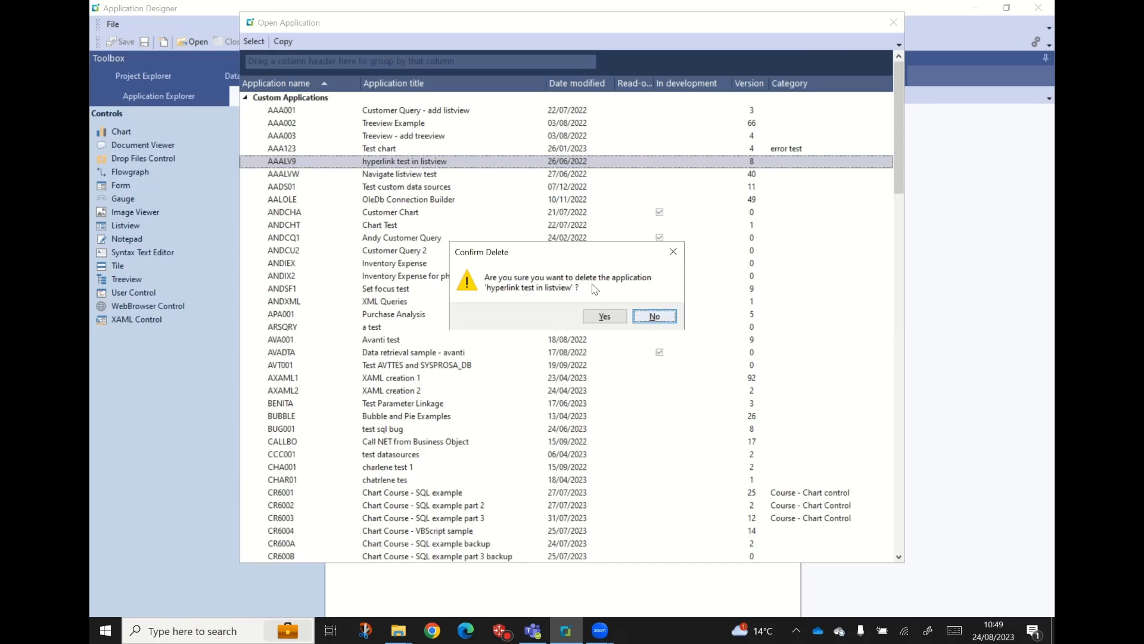
{"action": "left_click", "coordinate": [894, 24]}
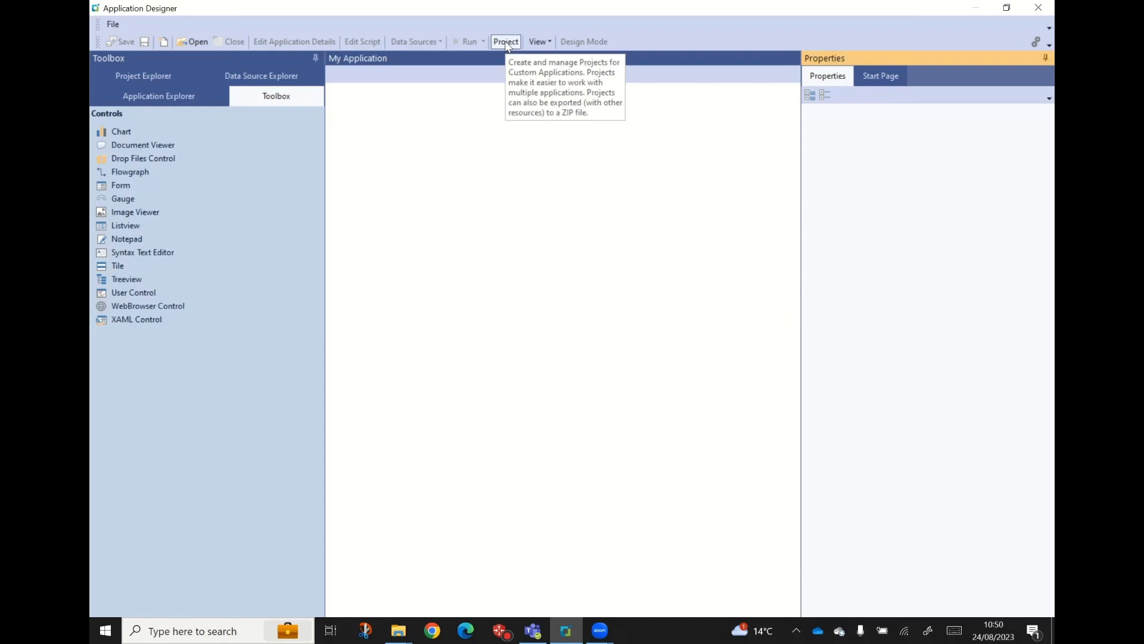
- Show the Start Page to review its recent items and links, and return to the Properties pane
{"action": "left_click", "coordinate": [549, 41]}
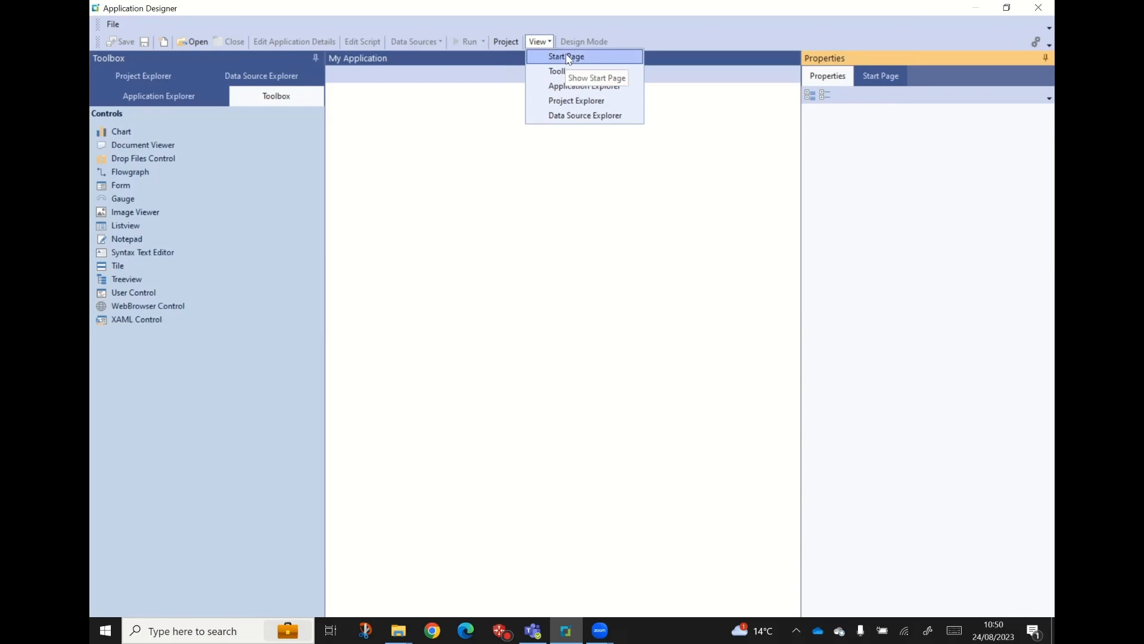
{"action": "left_click", "coordinate": [568, 57]}
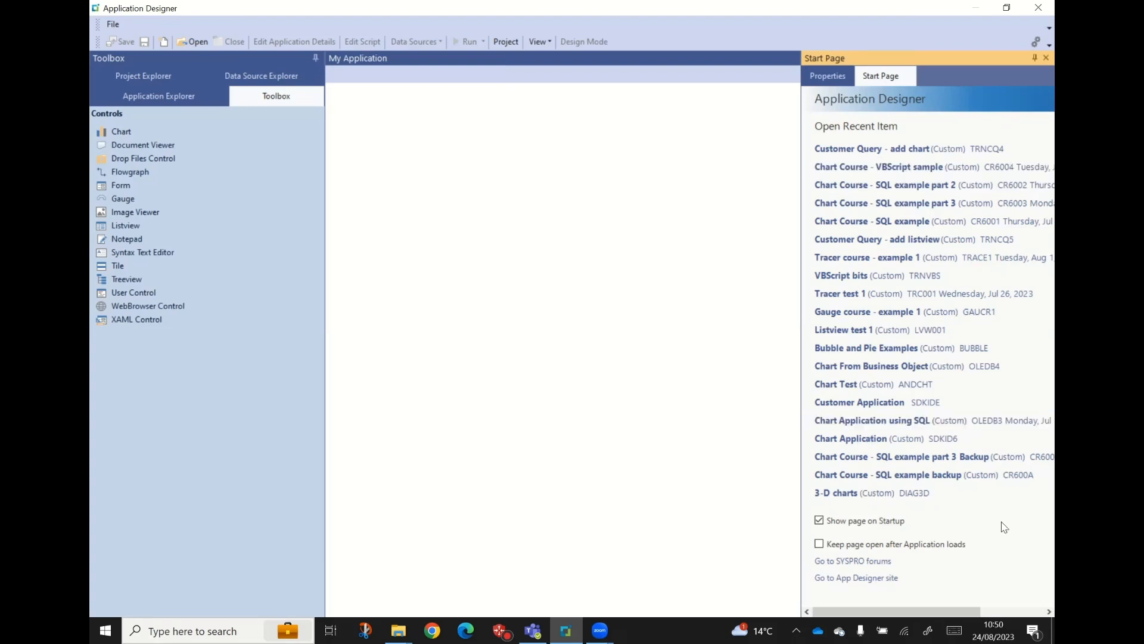
{"action": "left_click", "coordinate": [849, 562]}
{"action": "left_click", "coordinate": [550, 45]}
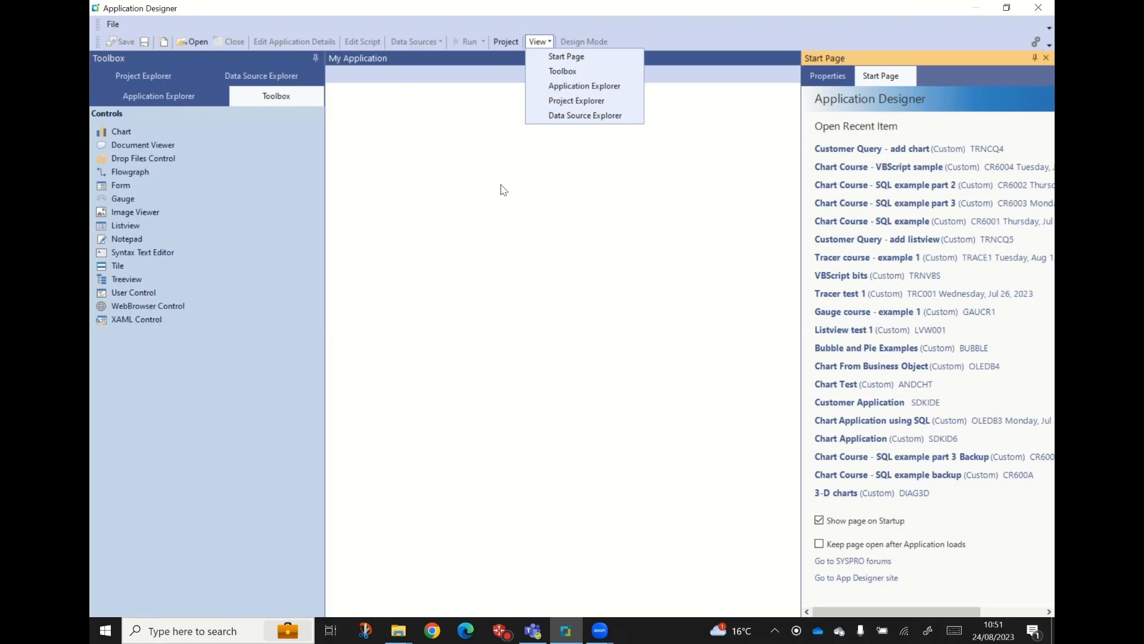
{"action": "left_click", "coordinate": [833, 82]}
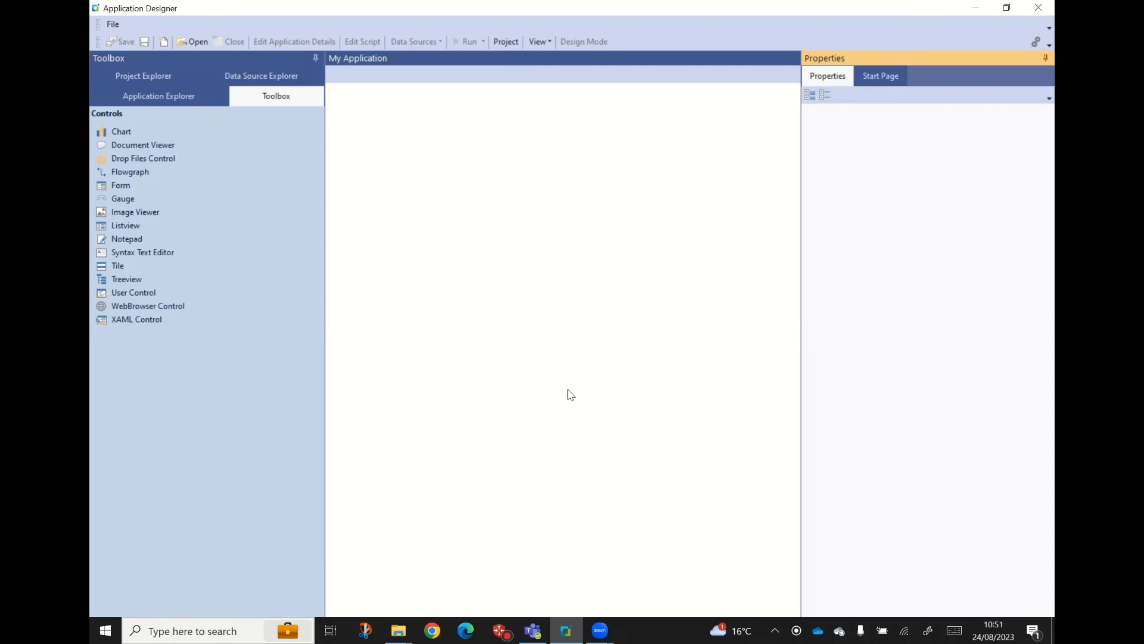
- Look through the Application Explorer, Project Explorer and Data Source Explorer, and return to the Toolbox controls
{"action": "left_click", "coordinate": [166, 99]}
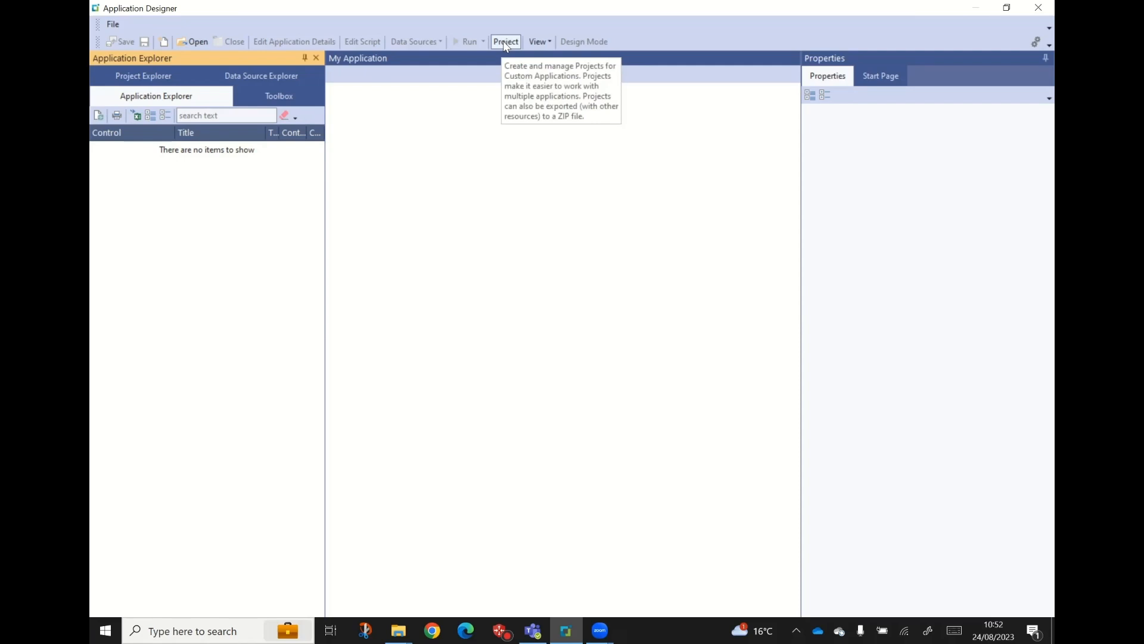
{"action": "left_click", "coordinate": [149, 81]}
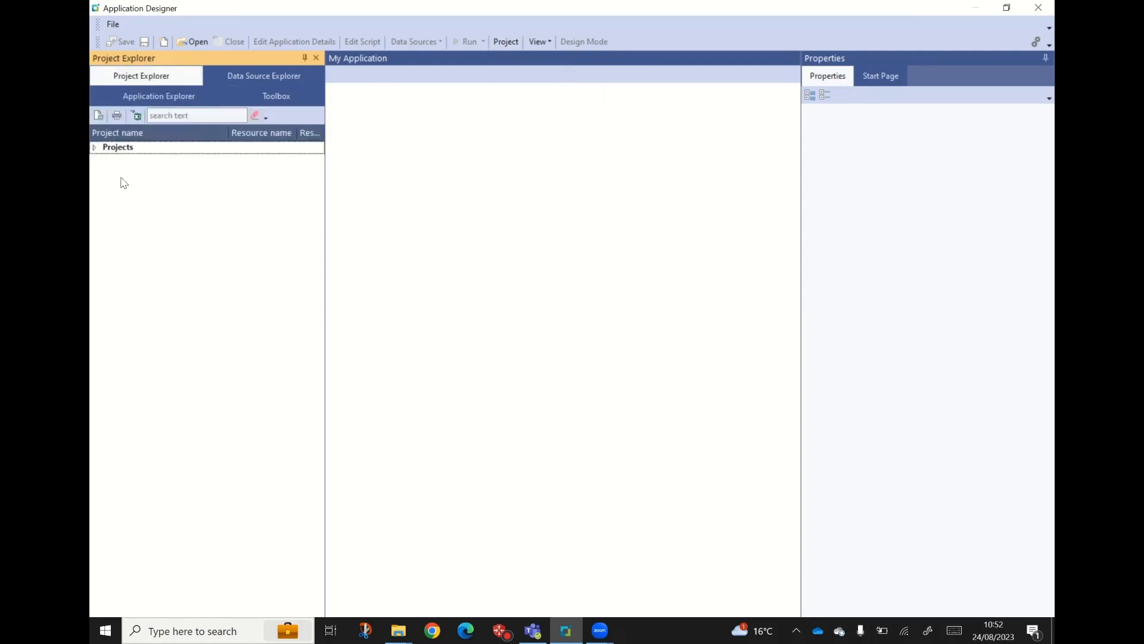
{"action": "left_click", "coordinate": [266, 81]}
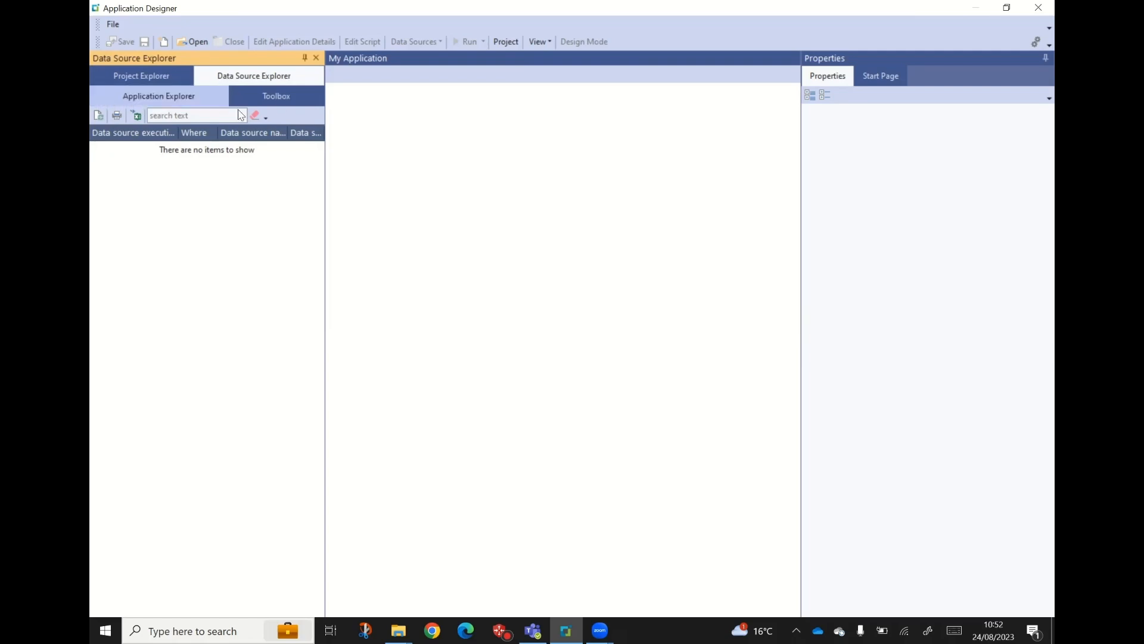
{"action": "left_click", "coordinate": [278, 102]}
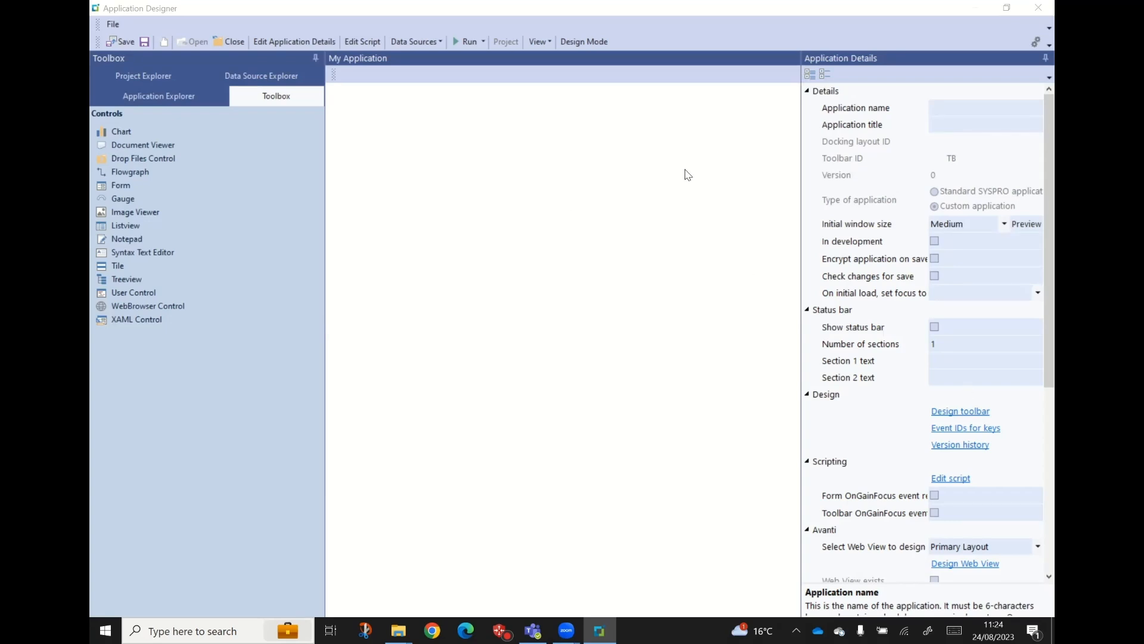
- Name the new custom application TRNCQ1 and give it the title Customer Query
{"action": "left_click", "coordinate": [951, 113]}
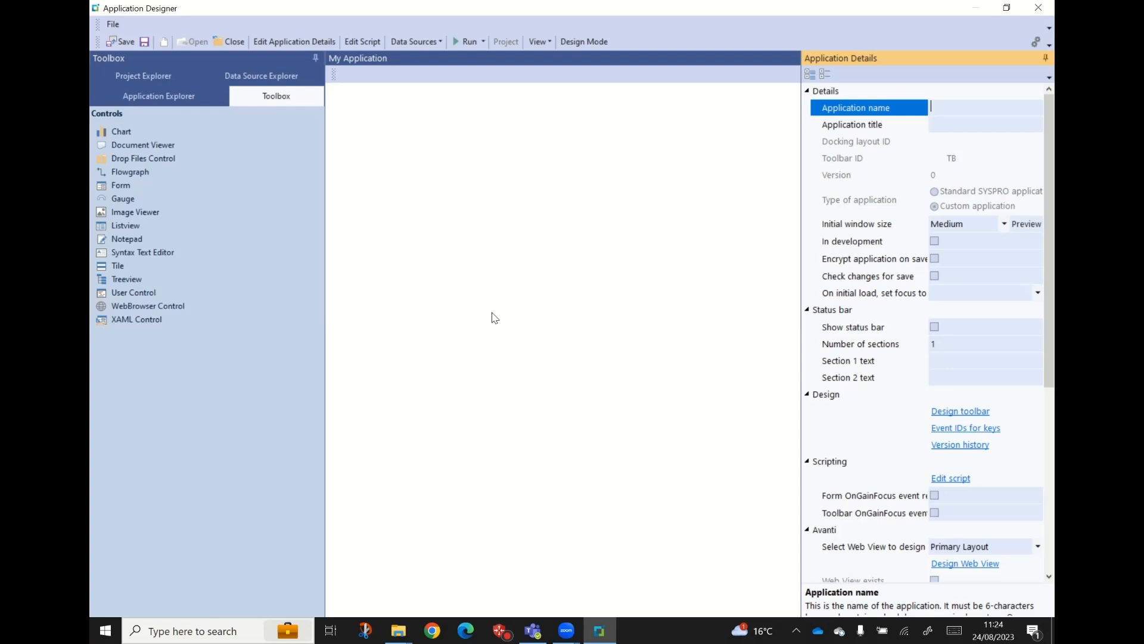
{"action": "type", "text": "TRNCQ1"}
{"action": "key", "text": "Tab"}
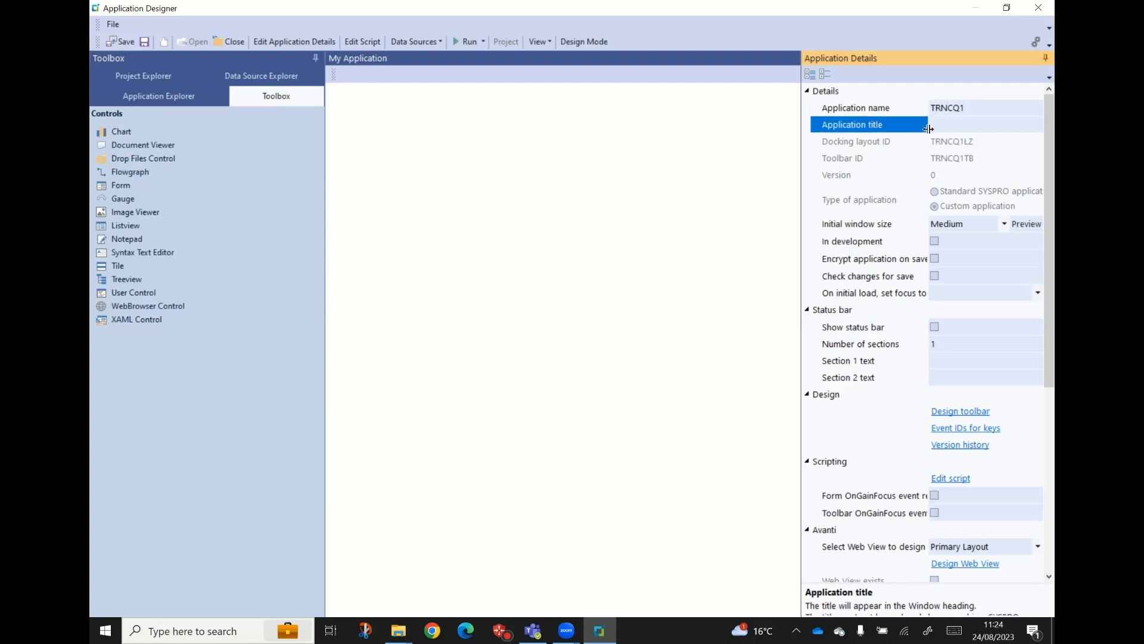
{"action": "type", "text": "Customer Query"}
{"action": "key", "text": "Down"}
{"action": "key", "text": "Down"}
{"action": "key", "text": "Down"}
{"action": "key", "text": "Down"}
{"action": "key", "text": "Down"}
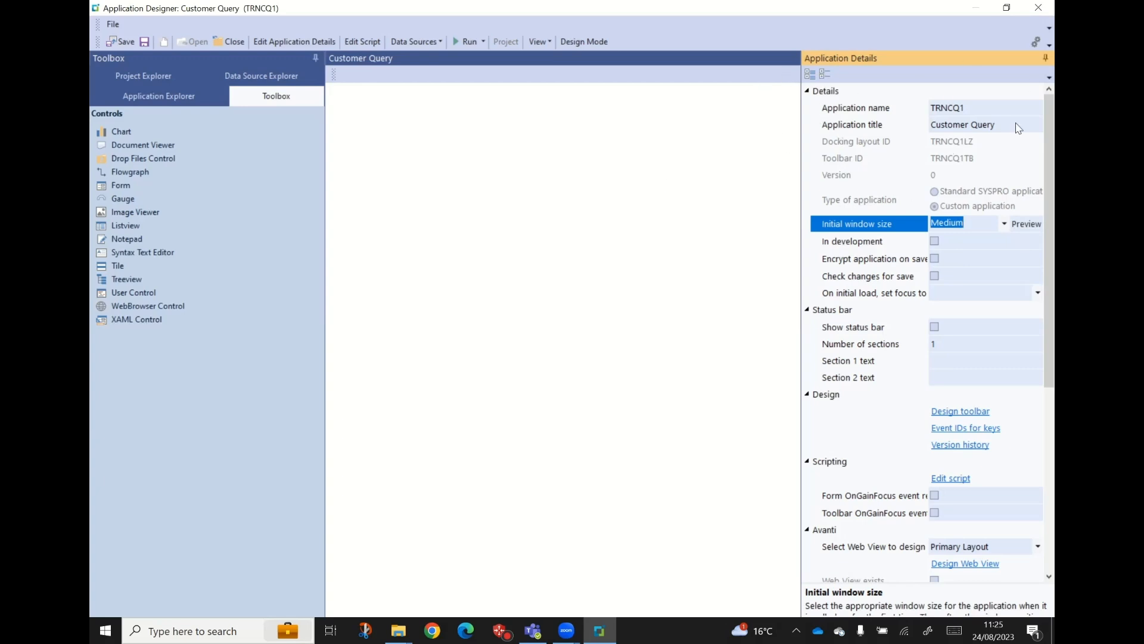
- Enter the author's full name and the release version 1.0.000 in the application's properties
{"action": "scroll", "coordinate": [821, 486], "scroll_direction": "down", "scroll_amount": 5}
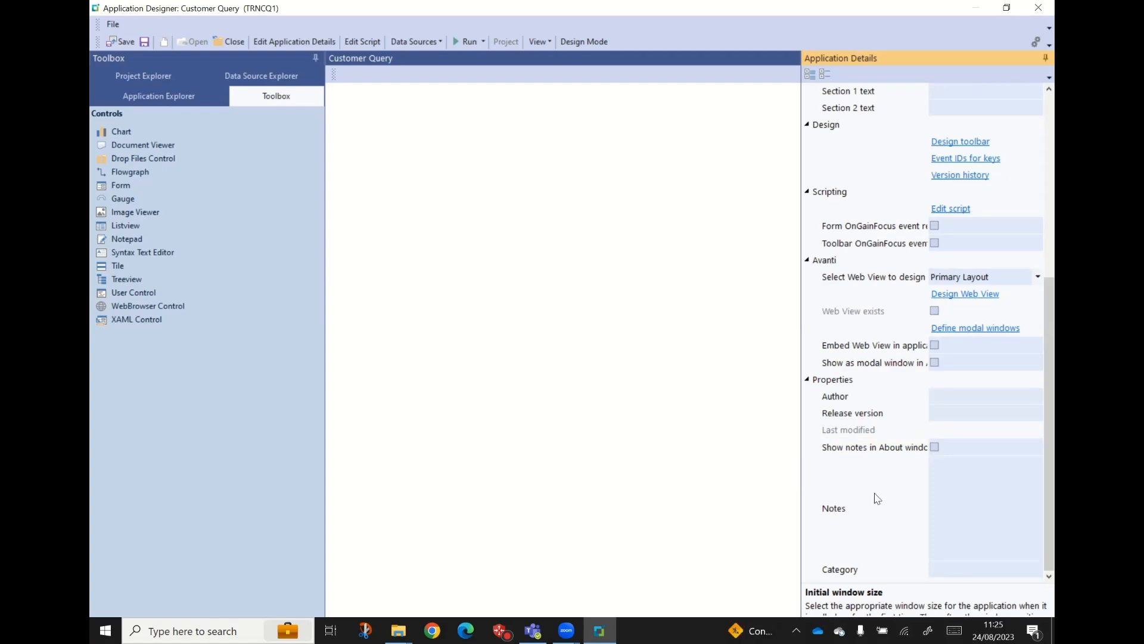
{"action": "left_click", "coordinate": [947, 398]}
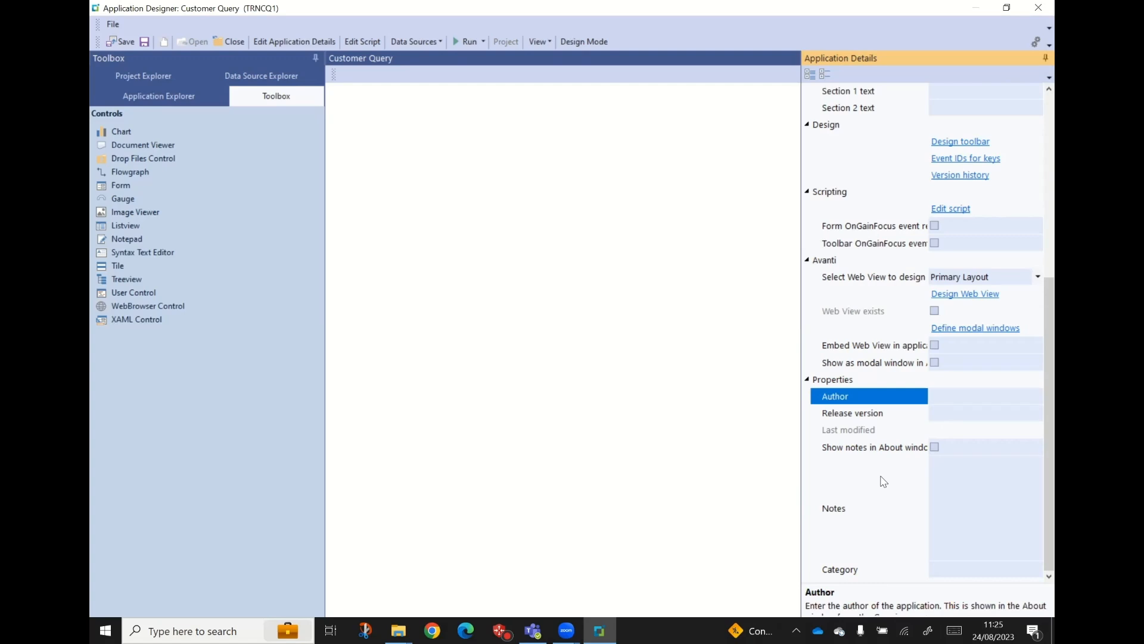
{"action": "type", "text": "Andy Latham"}
{"action": "left_click", "coordinate": [930, 414]}
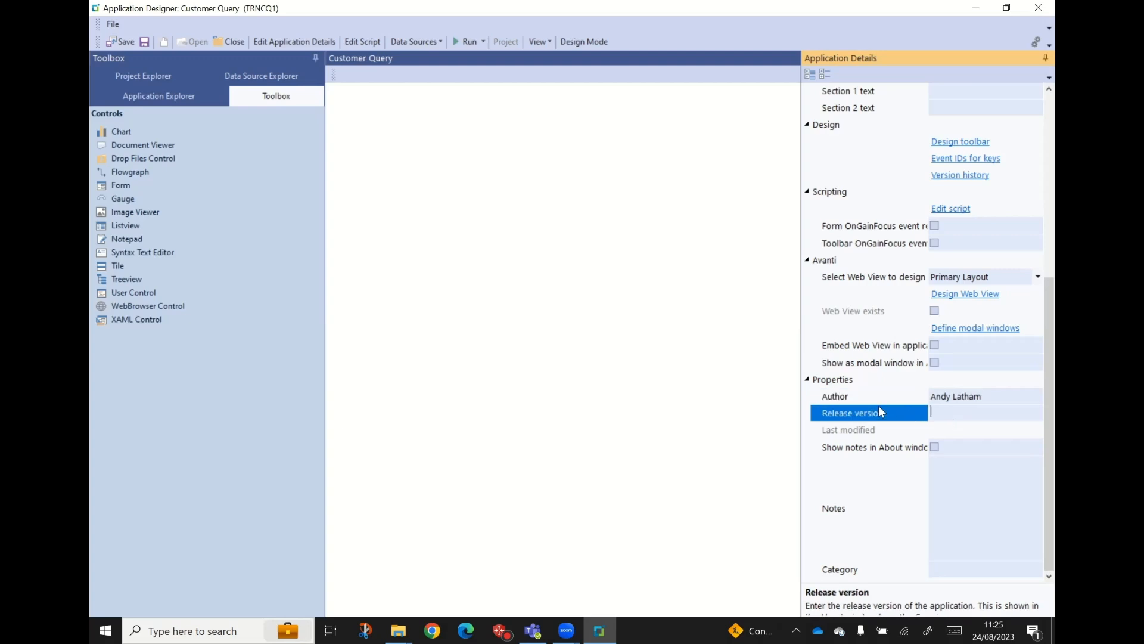
{"action": "type", "text": "1.0.000"}
- Enable showing notes in the About window, enter the note "This is a test app for my course" and set the category to "Training app"
{"action": "left_click", "coordinate": [934, 447]}
{"action": "left_click", "coordinate": [950, 473]}
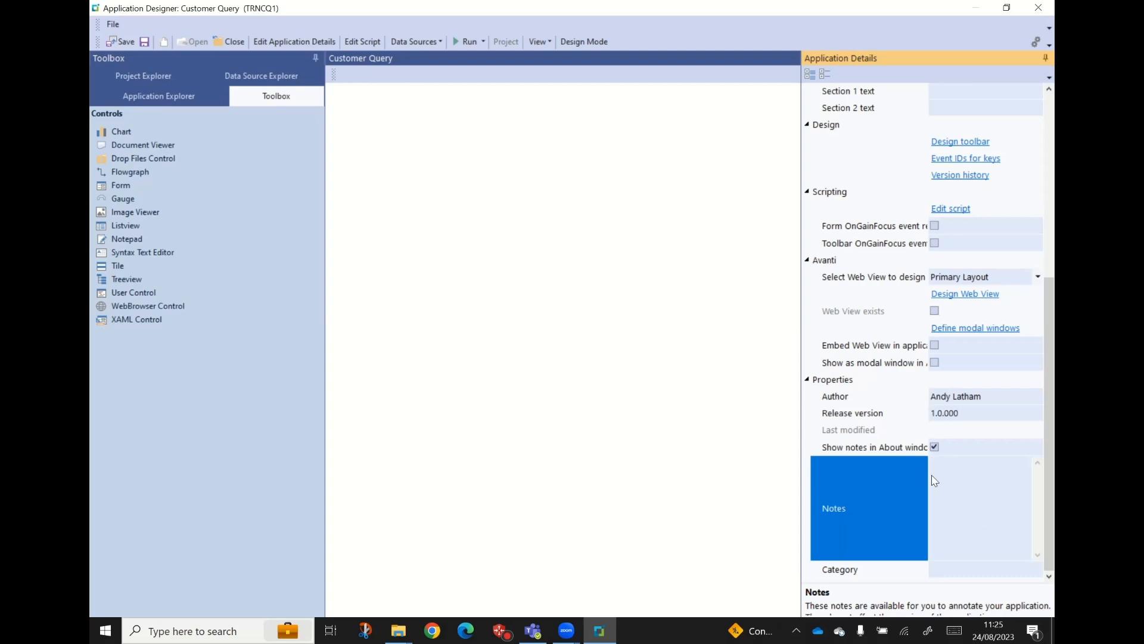
{"action": "type", "text": "This is a test app for my course"}
{"action": "key", "text": "Tab"}
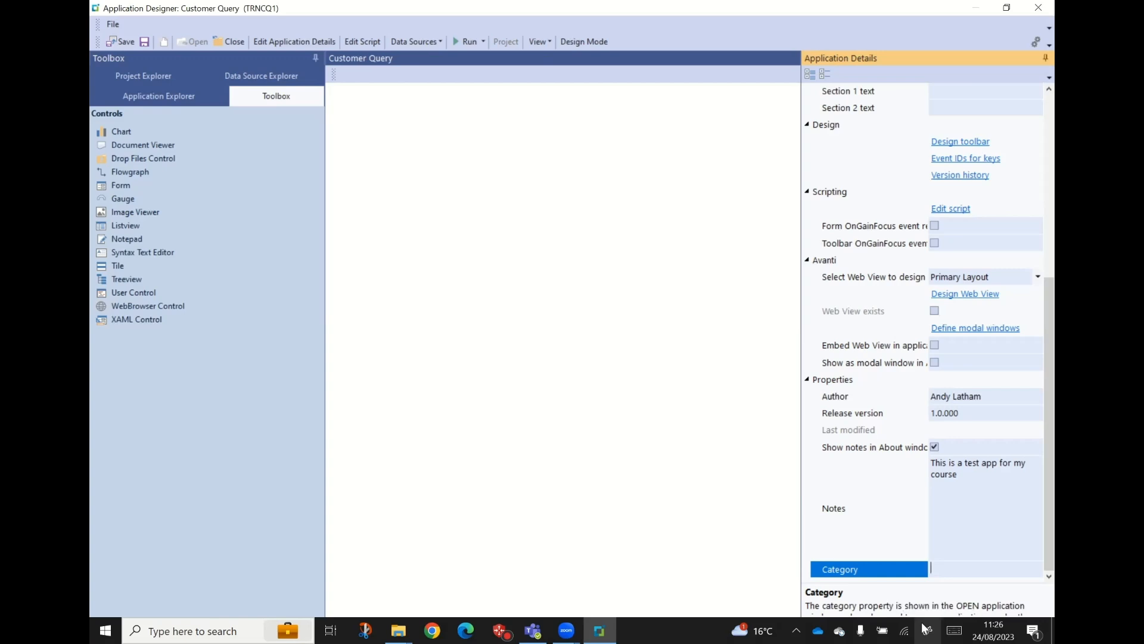
{"action": "type", "text": "Training app"}
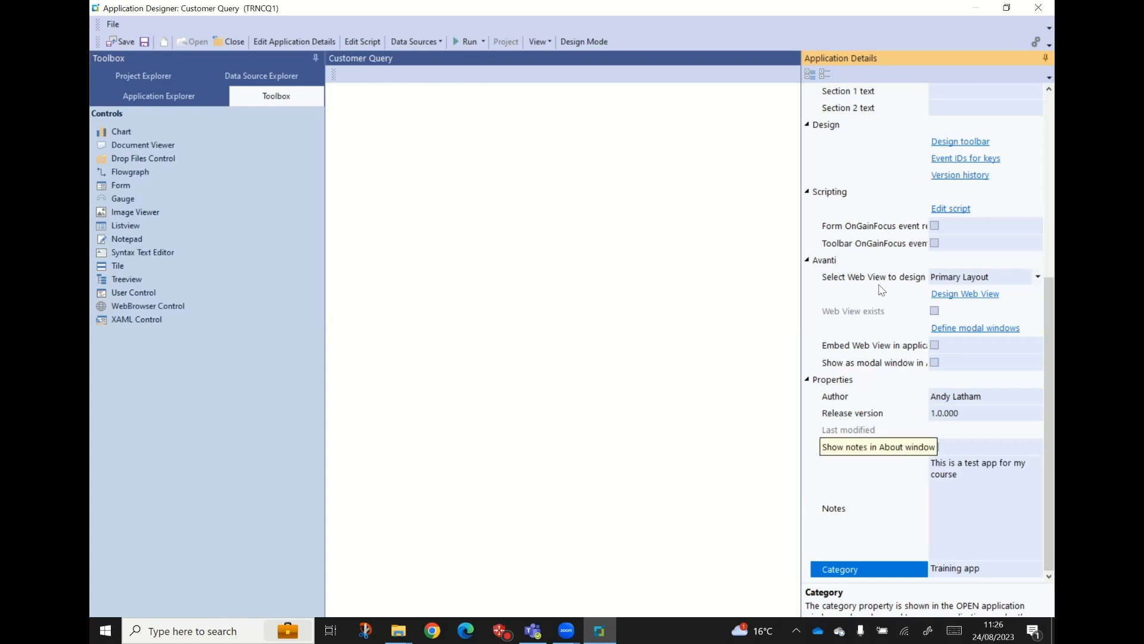
- Start a new version history entry for the application and set its version to 1.0.000
{"action": "left_click", "coordinate": [1022, 327]}
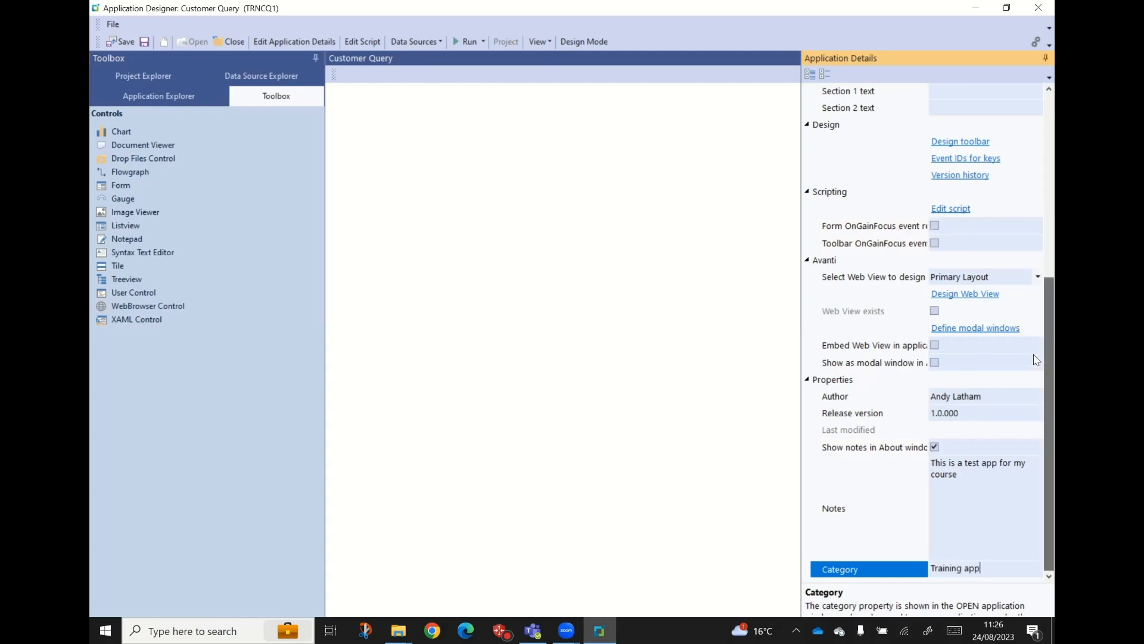
{"action": "scroll", "coordinate": [1023, 330], "scroll_direction": "up", "scroll_amount": 2}
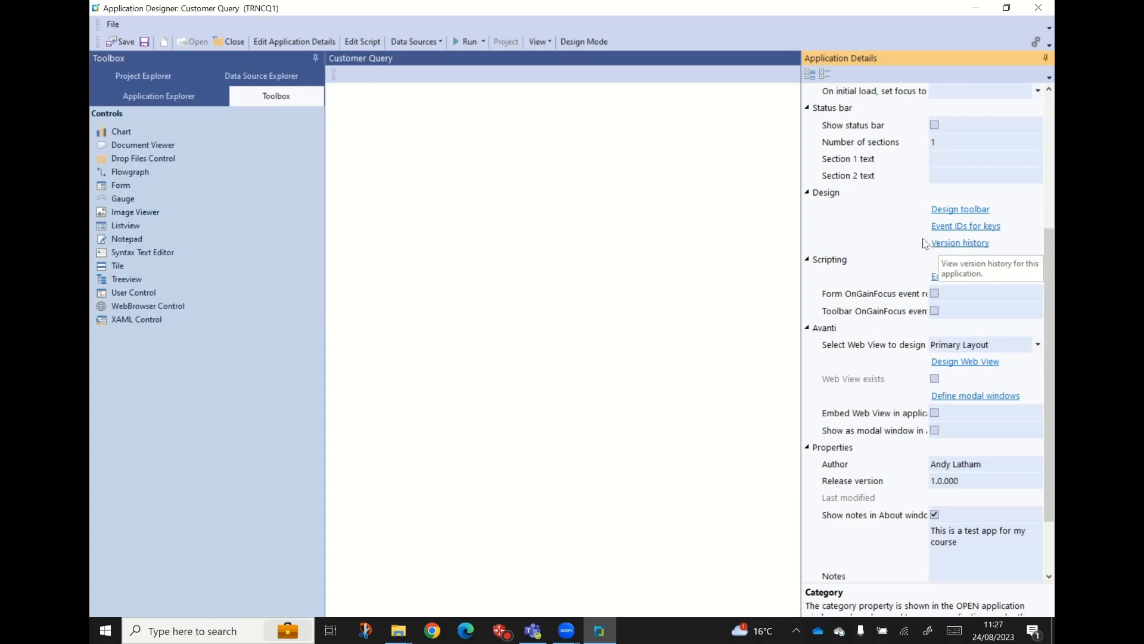
{"action": "left_click", "coordinate": [948, 246]}
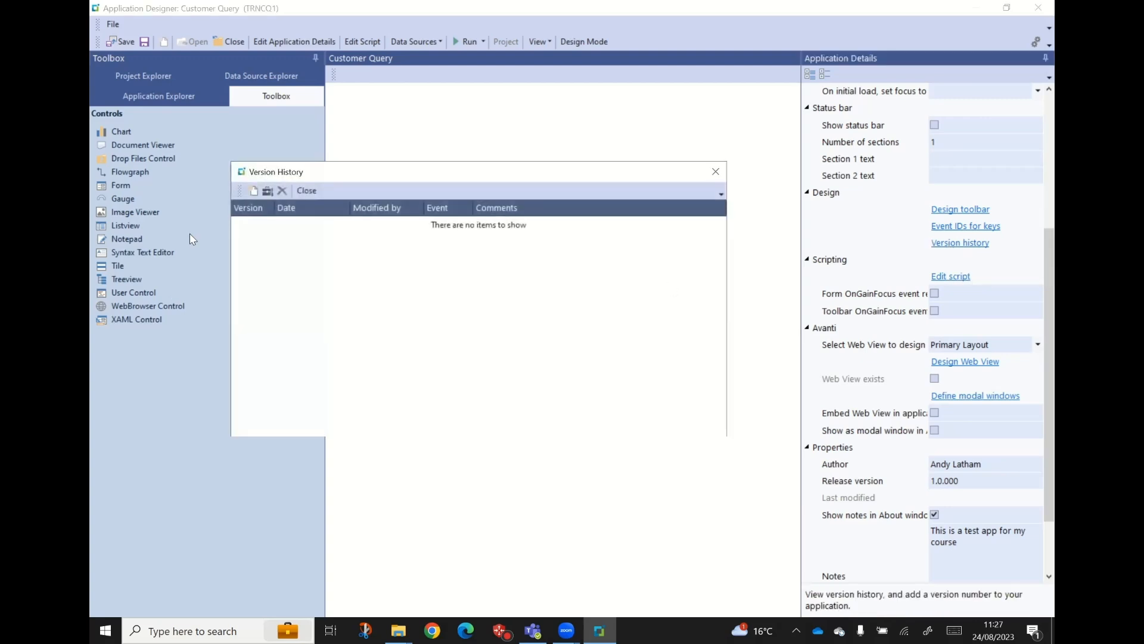
{"action": "left_click", "coordinate": [252, 191]}
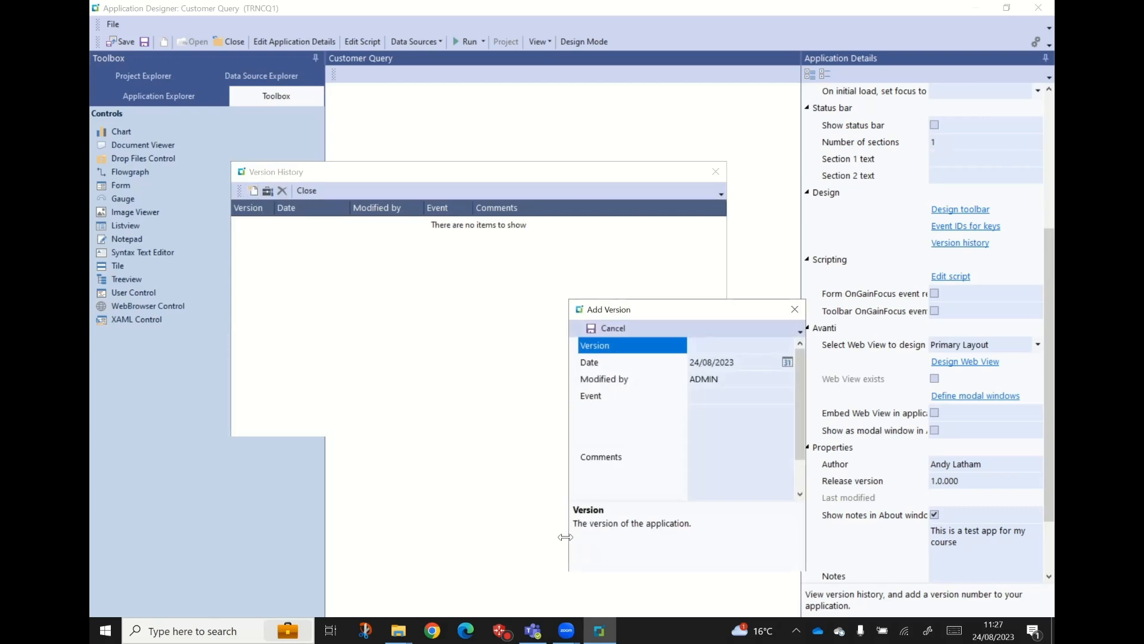
{"action": "type", "text": "1.0.000"}
{"action": "key", "text": "Tab"}
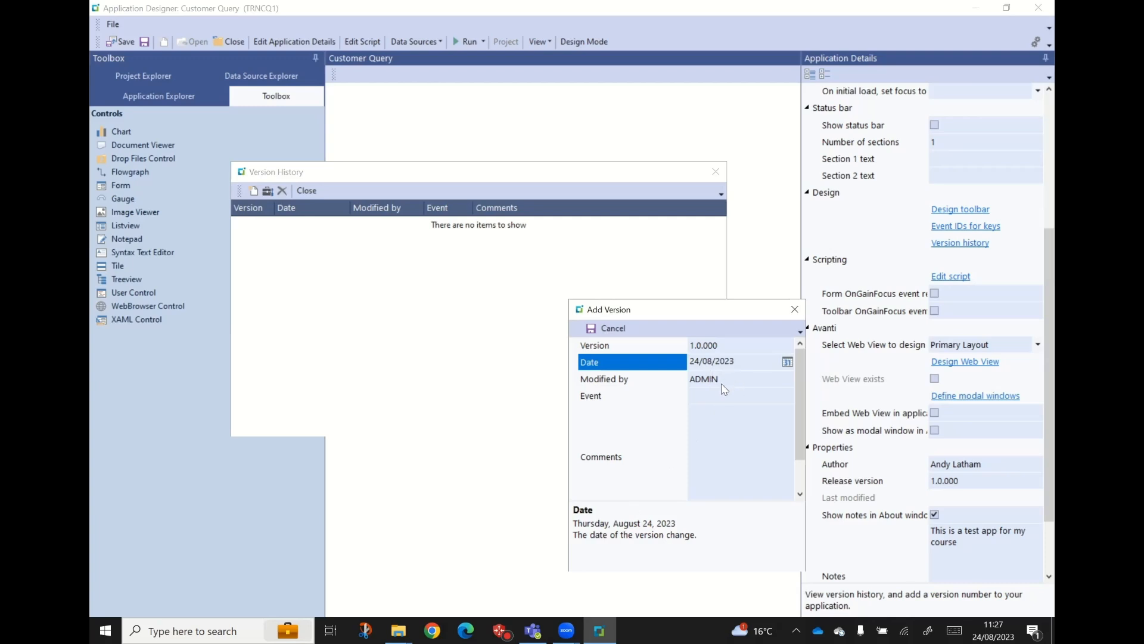
- Complete the version entry with event 123 and the comment "This is the initial release", and save both the entry and the application
{"action": "left_click", "coordinate": [699, 398]}
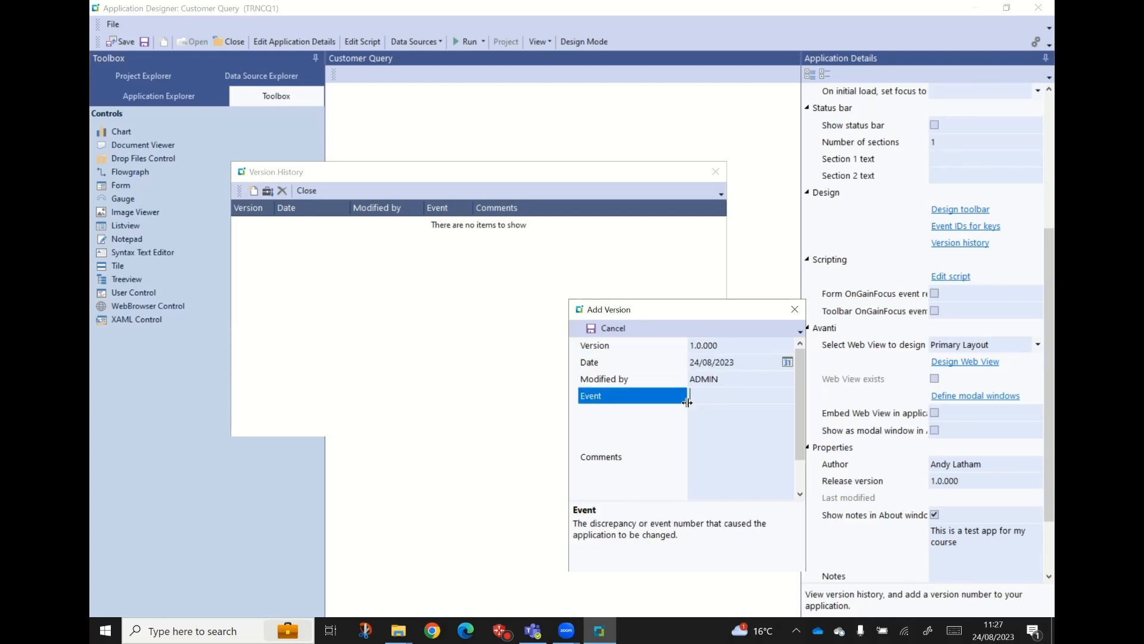
{"action": "type", "text": "123"}
{"action": "key", "text": "Tab"}
{"action": "type", "text": "This i"}
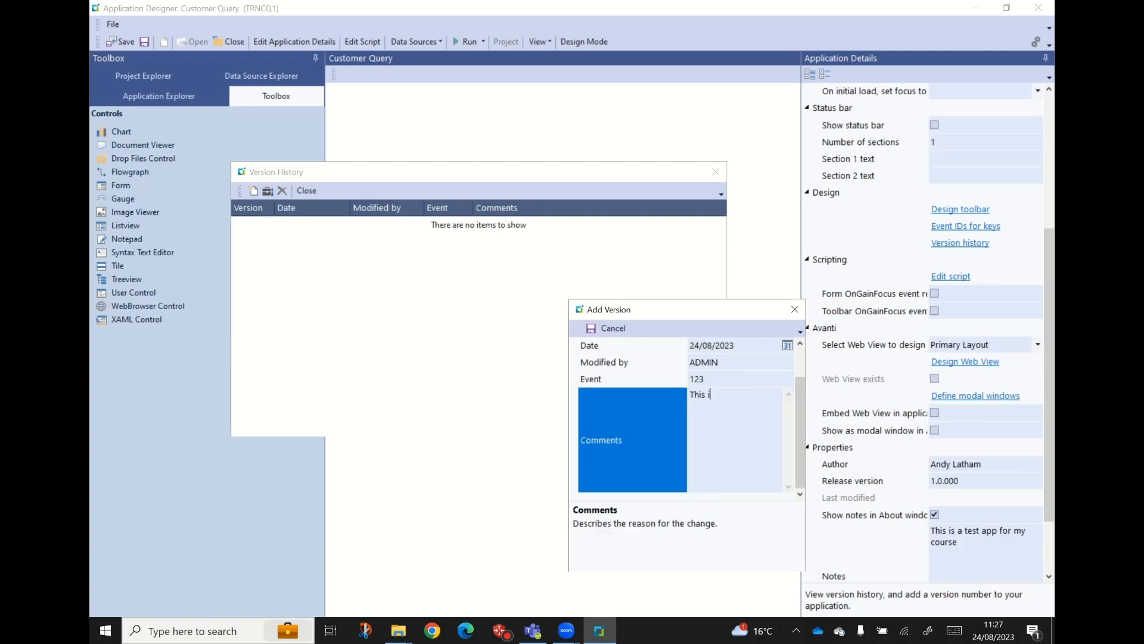
{"action": "type", "text": "s the initial release"}
{"action": "left_click", "coordinate": [591, 329]}
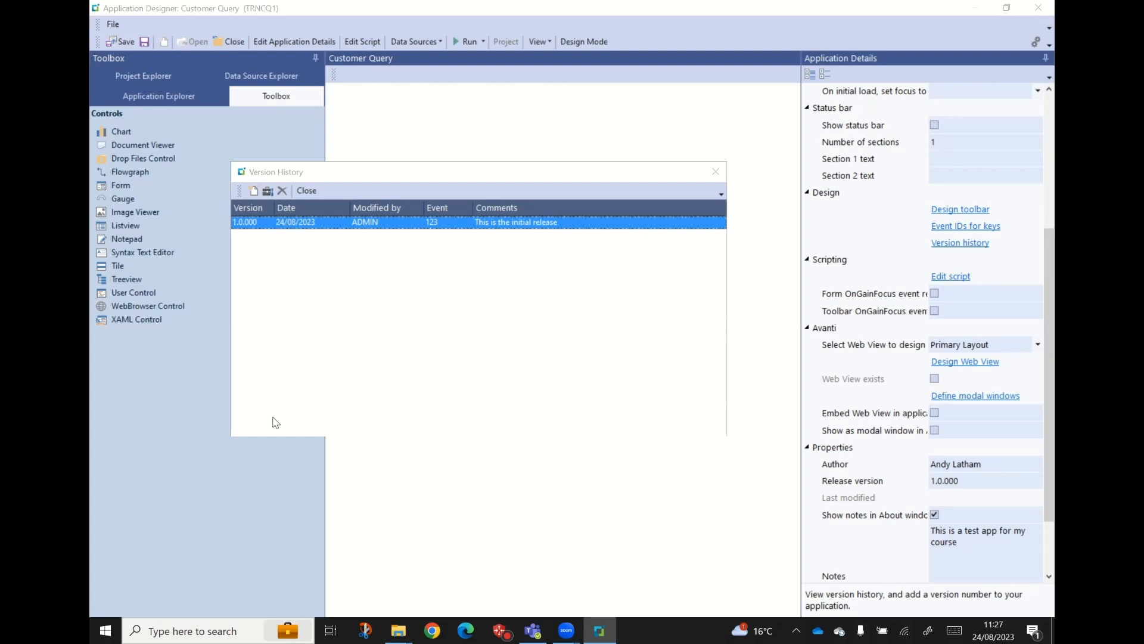
{"action": "left_click", "coordinate": [715, 172]}
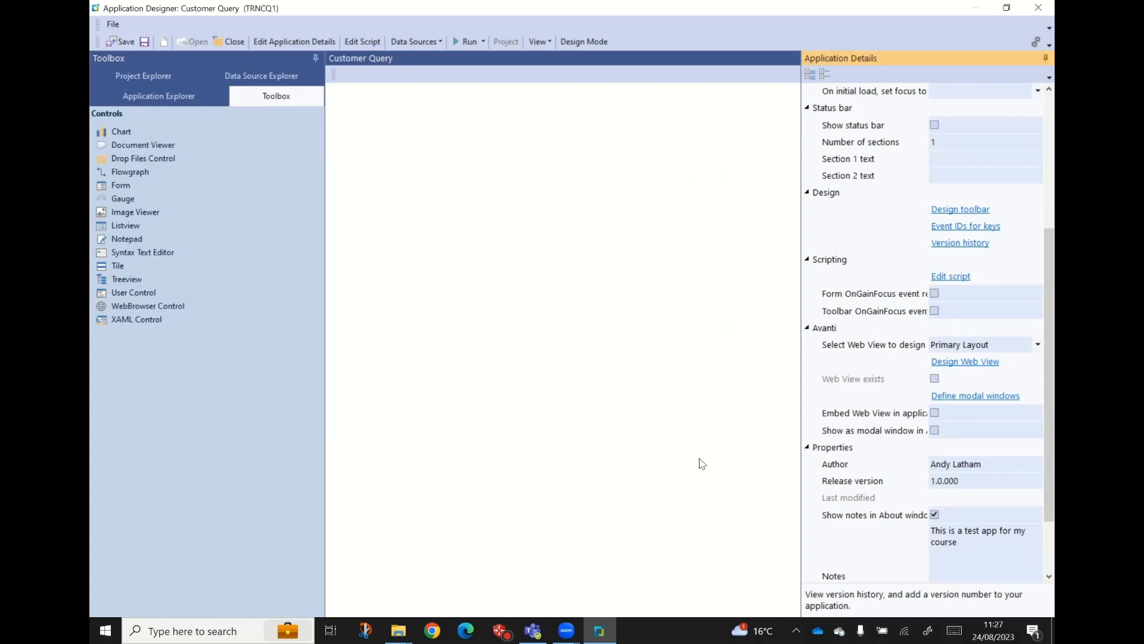
{"action": "left_click", "coordinate": [144, 42]}
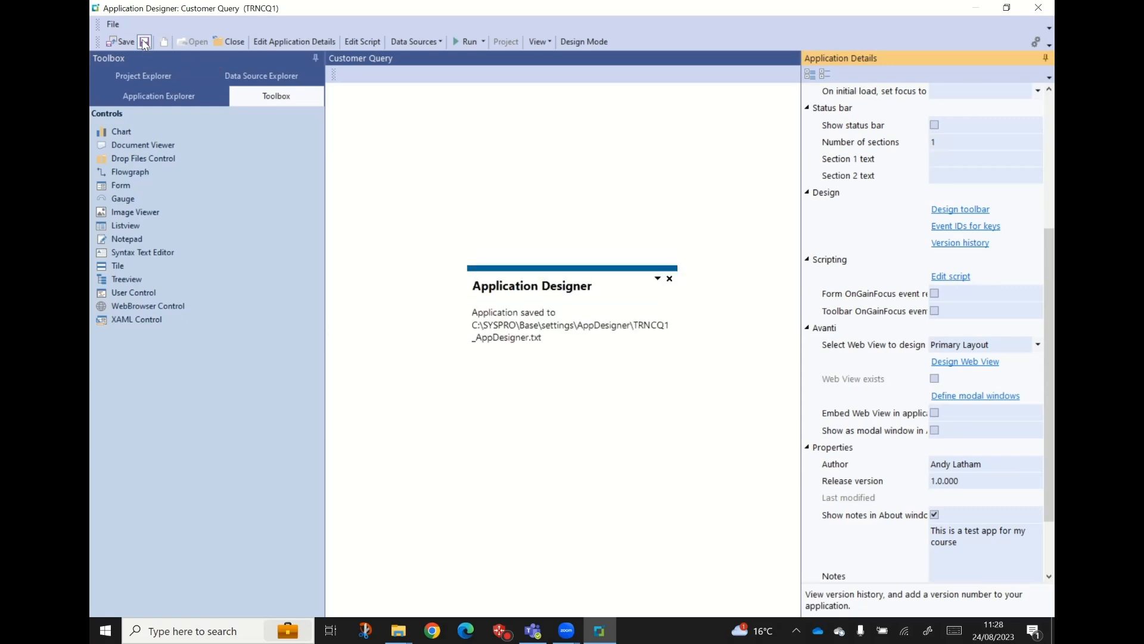
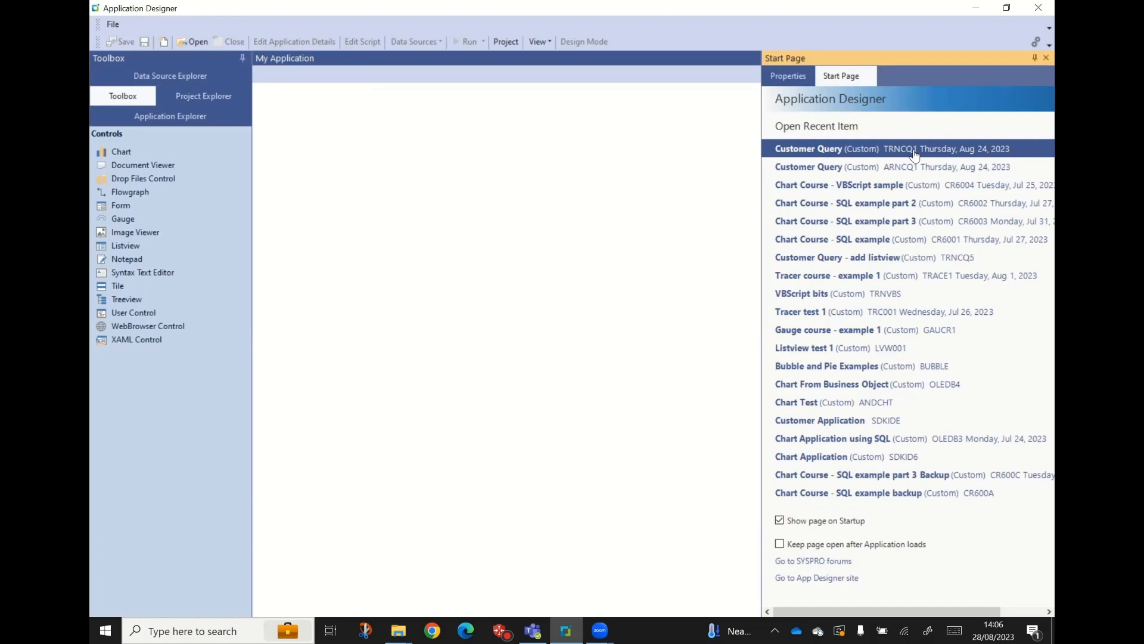
- Look at the recent applications and open the custom Customer Query application TRNCQ1
{"action": "left_click", "coordinate": [114, 25]}
{"action": "mouse_move", "coordinate": [162, 42]}
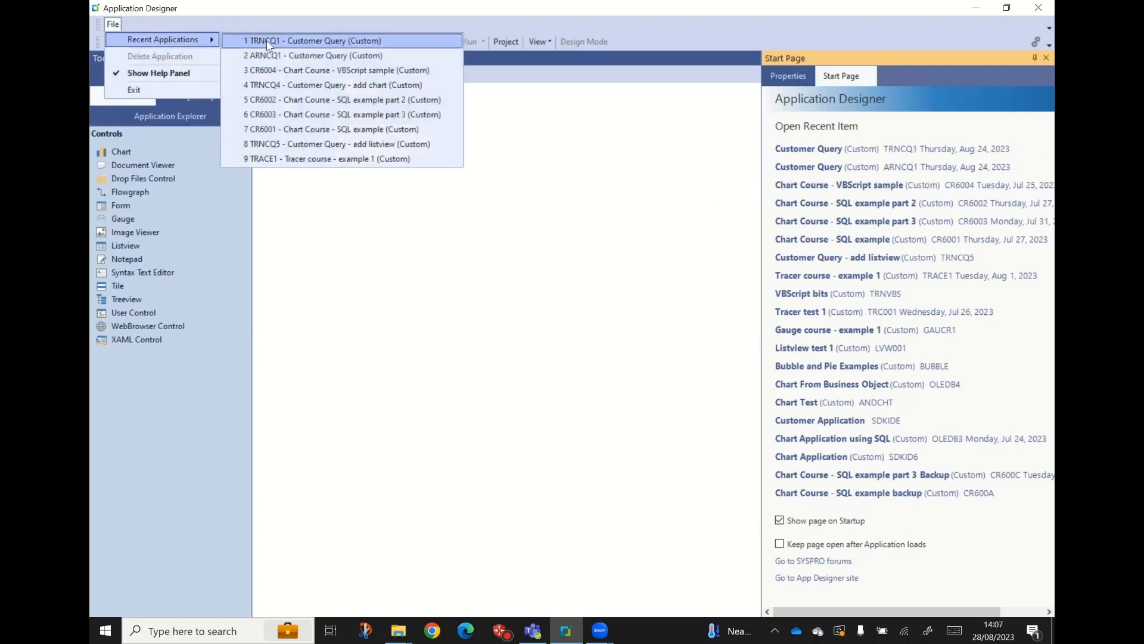
{"action": "left_click", "coordinate": [217, 6]}
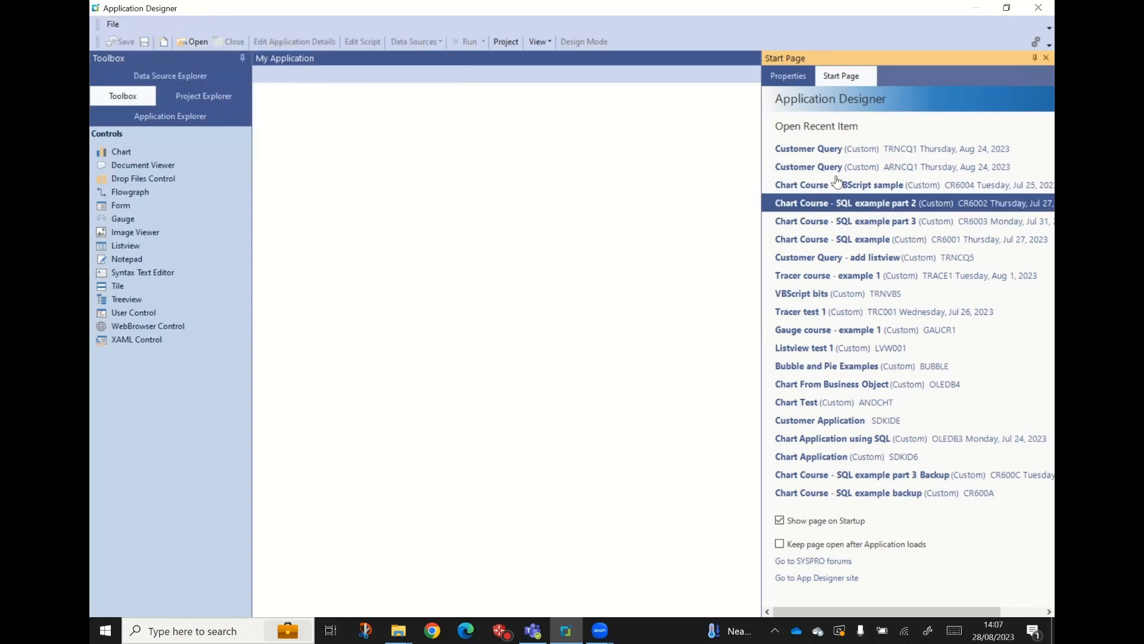
{"action": "left_click", "coordinate": [814, 154]}
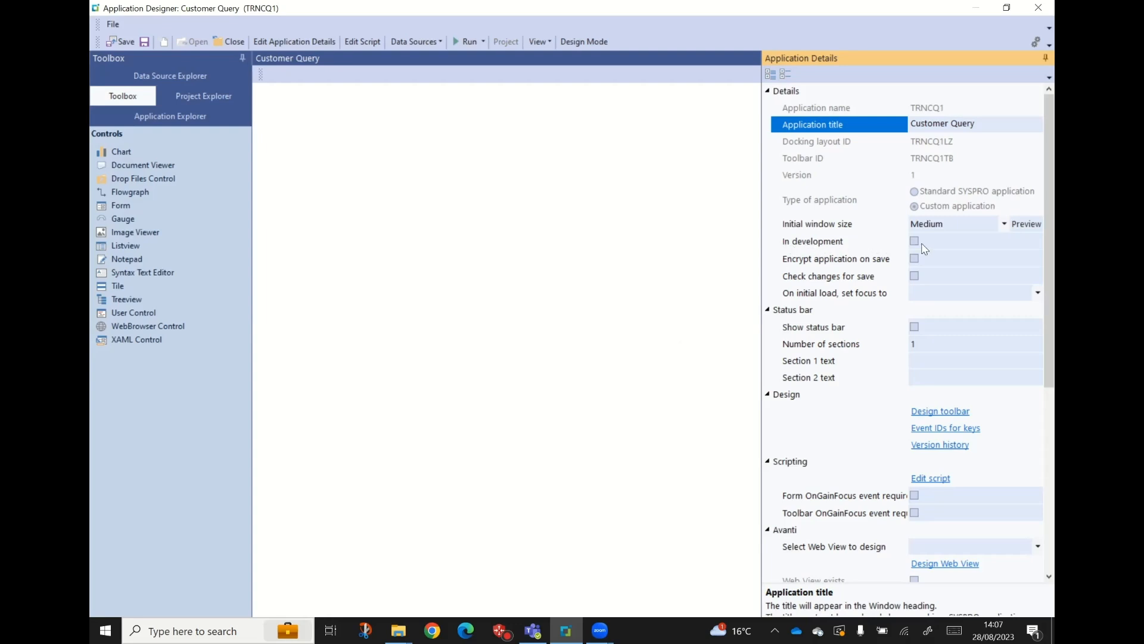
- Select the In development property and enlarge the help area to read its full description
{"action": "left_click", "coordinate": [833, 246]}
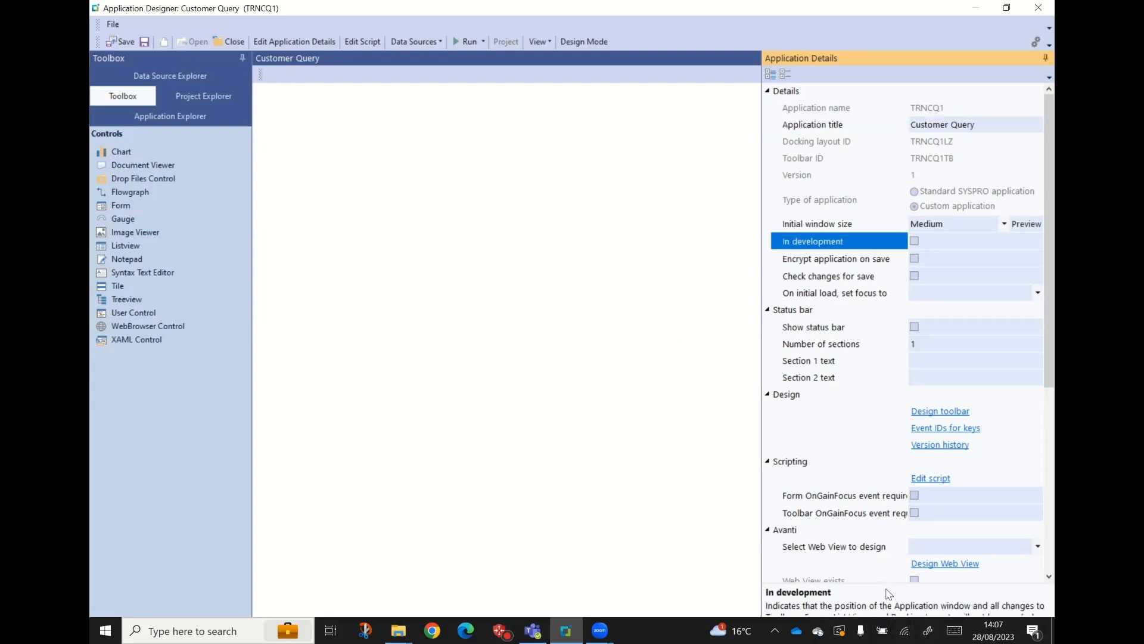
{"action": "left_click_drag", "start_coordinate": [888, 587], "coordinate": [888, 547]}
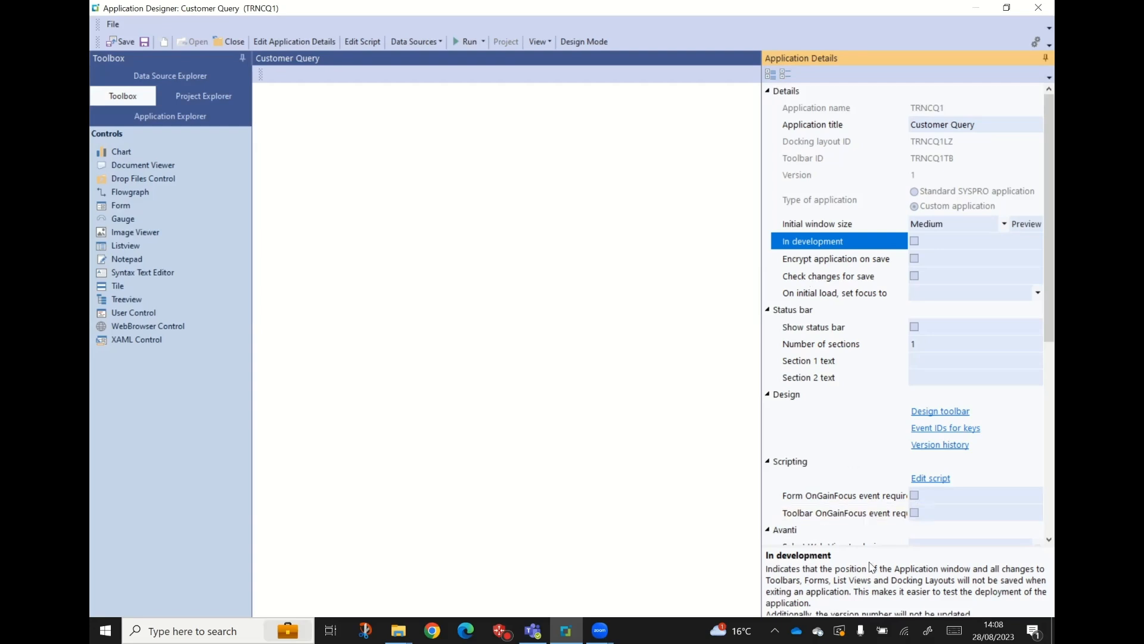
{"action": "left_click_drag", "start_coordinate": [882, 544], "coordinate": [881, 523]}
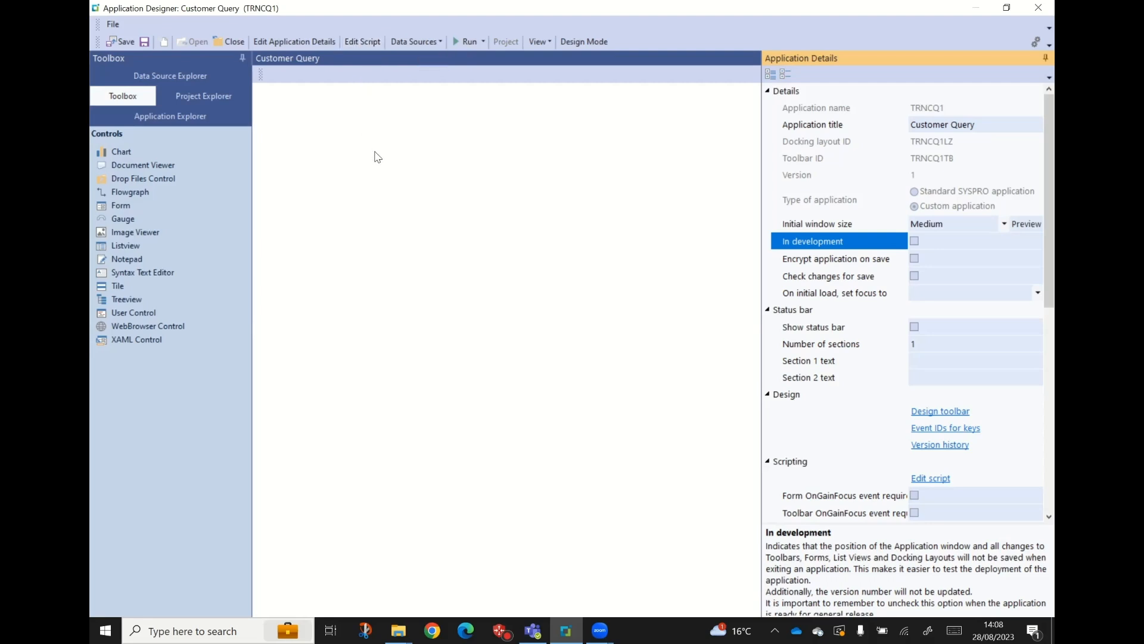
- Look through the data source, run and view options available for the application
{"action": "left_click", "coordinate": [441, 43]}
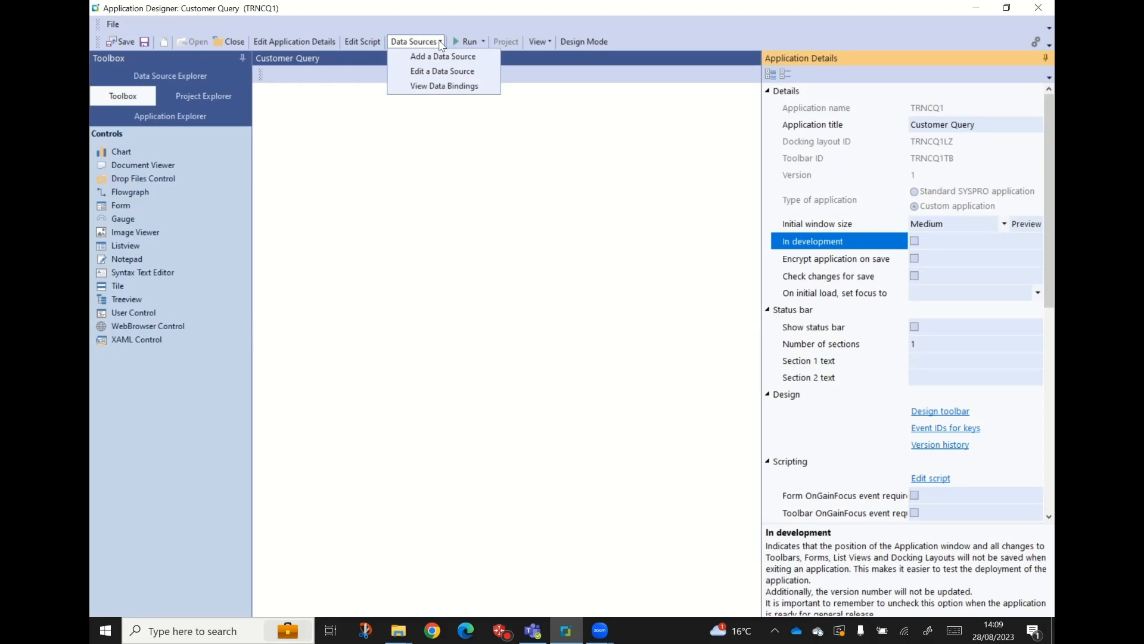
{"action": "left_click", "coordinate": [505, 191]}
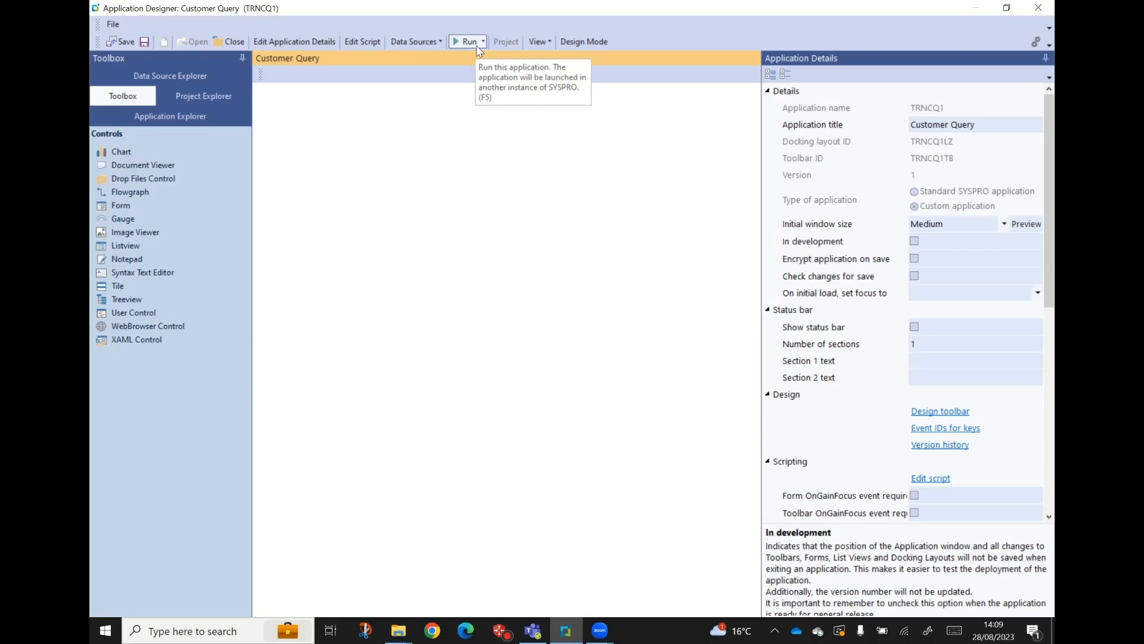
{"action": "left_click", "coordinate": [485, 40]}
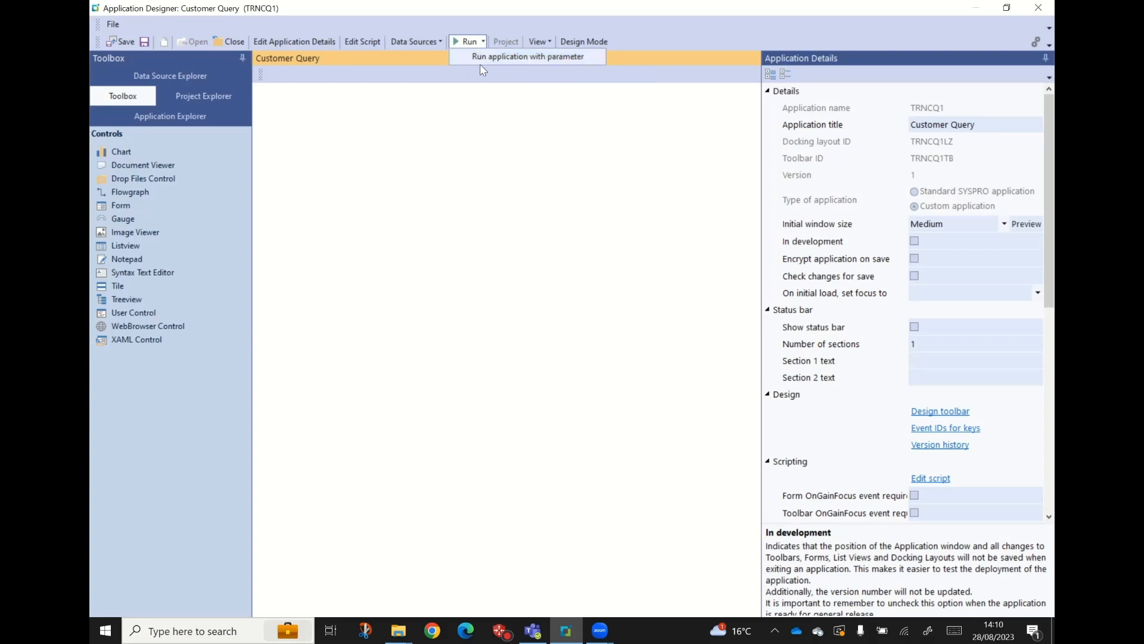
{"action": "left_click", "coordinate": [548, 41]}
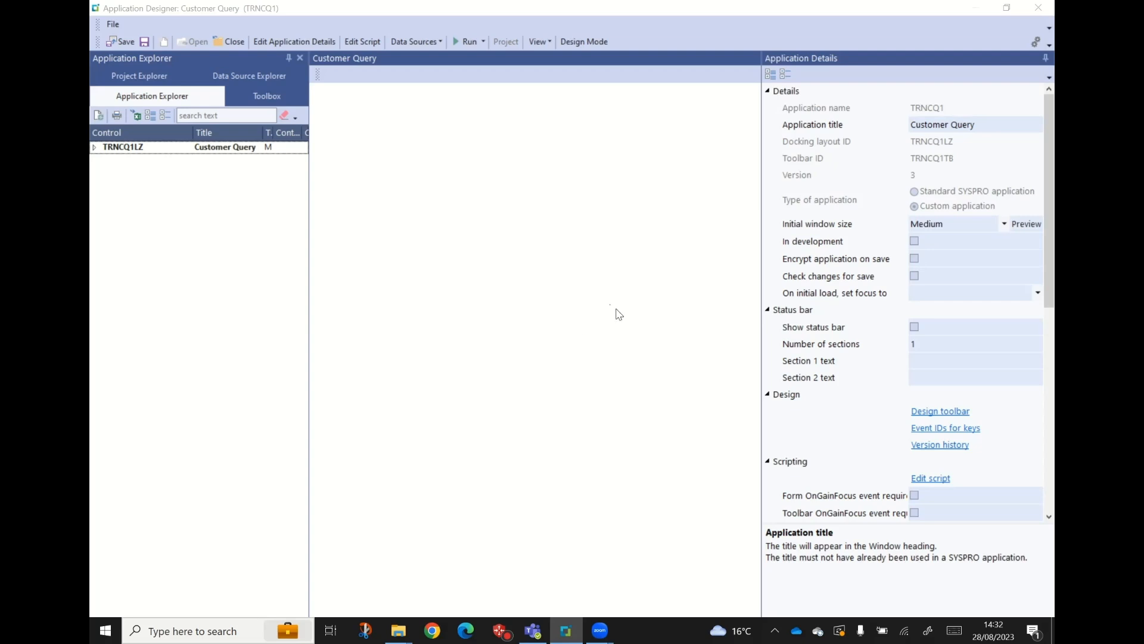
- Open the toolbar design from the application details and add a Popup control with the caption &File
{"action": "left_click", "coordinate": [290, 41]}
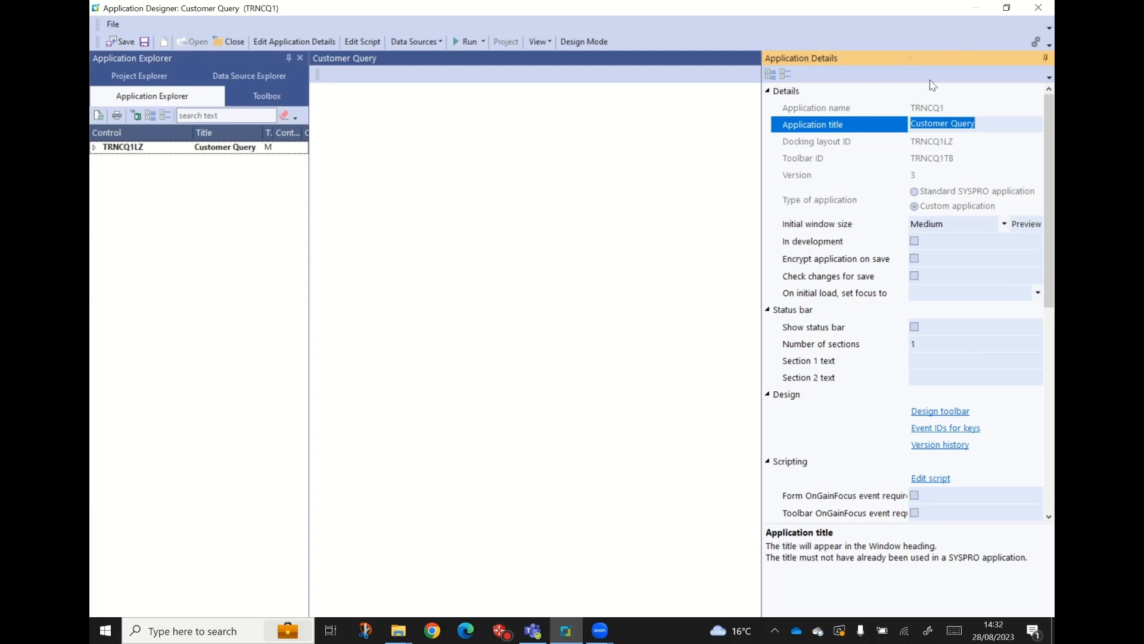
{"action": "left_click", "coordinate": [933, 419]}
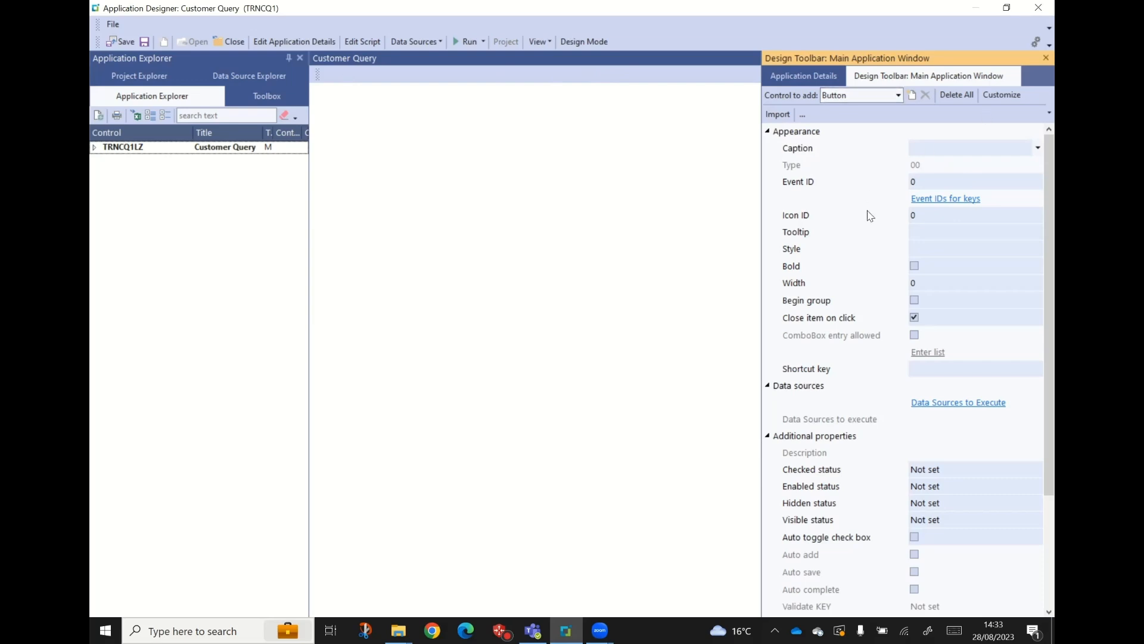
{"action": "left_click", "coordinate": [899, 96]}
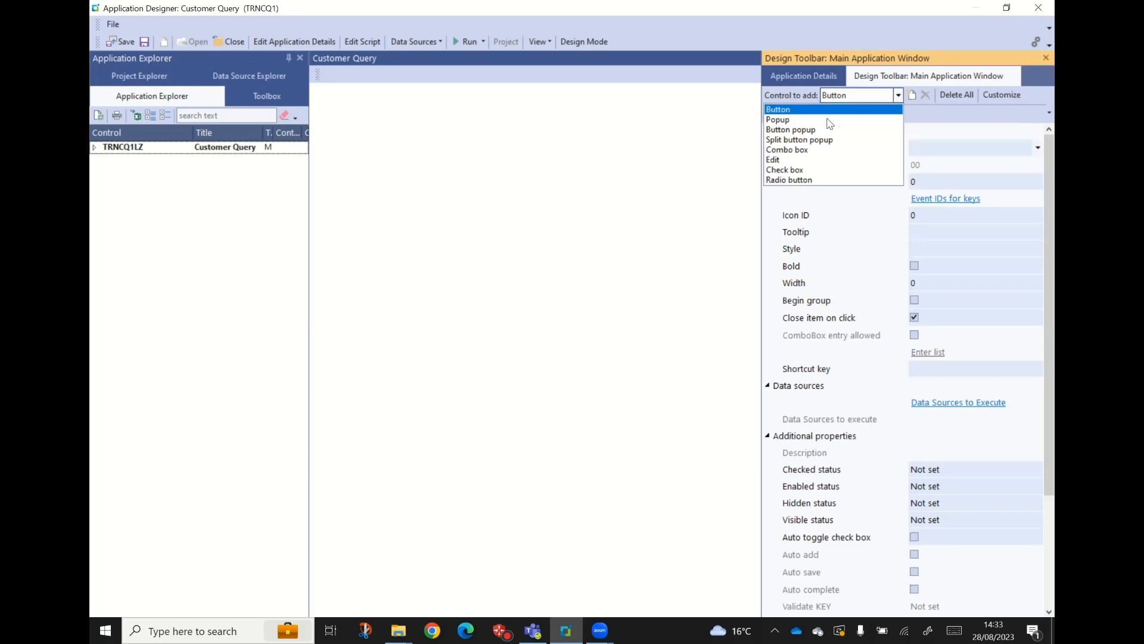
{"action": "left_click", "coordinate": [789, 119]}
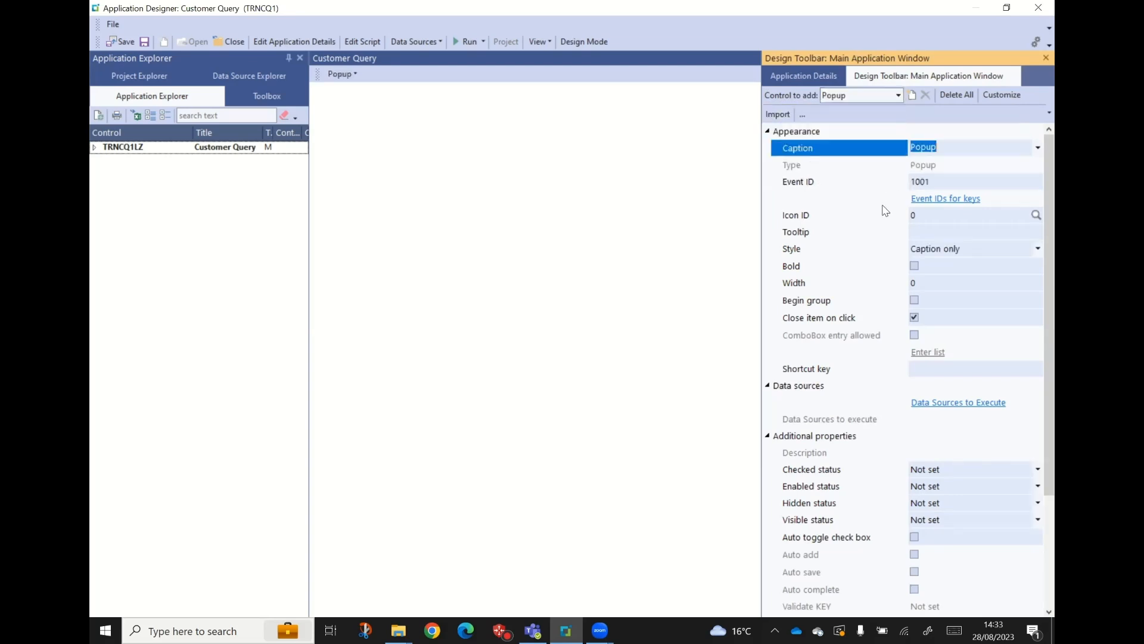
{"action": "type", "text": "File"}
{"action": "key", "text": "Tab"}
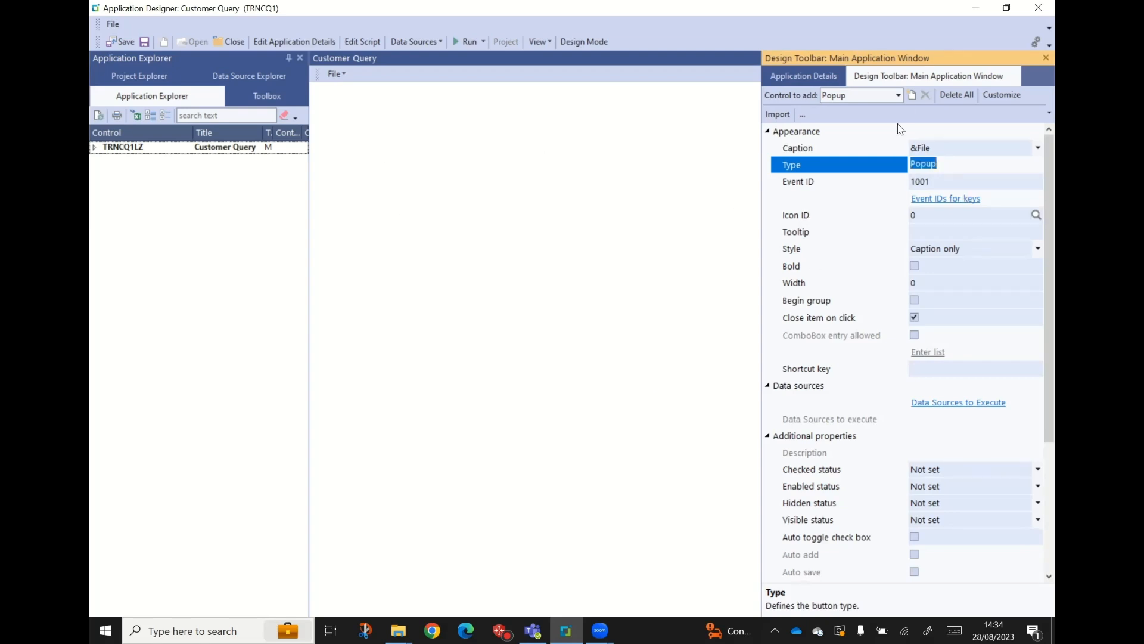
- Add a Button control to the application's toolbar with the caption &Close
{"action": "left_click", "coordinate": [897, 95]}
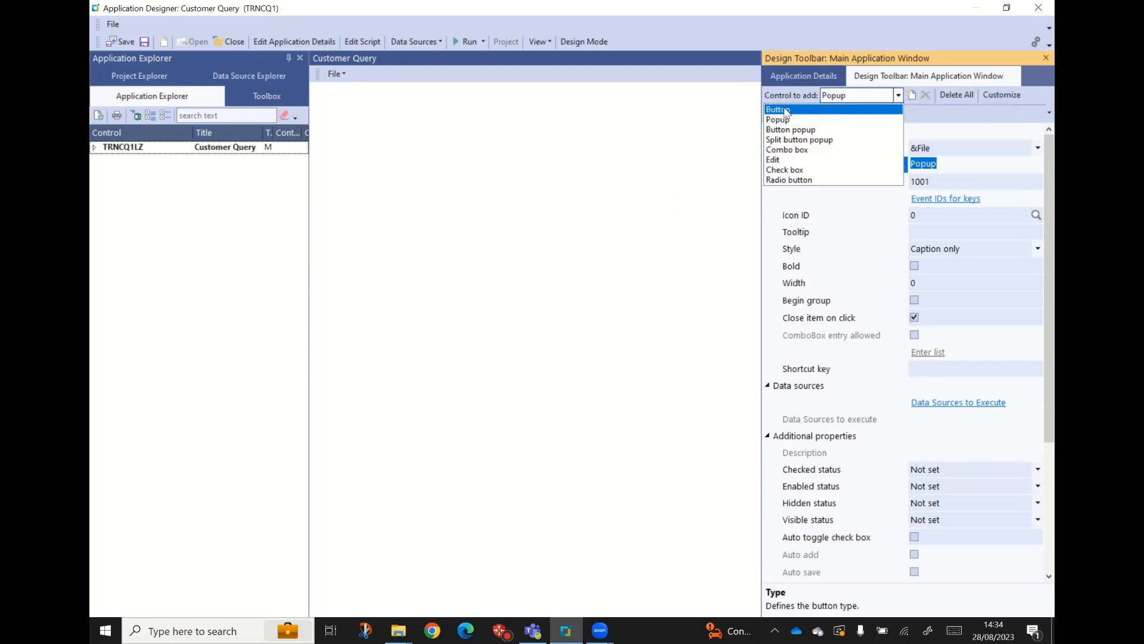
{"action": "left_click", "coordinate": [802, 111]}
{"action": "type", "text": "&Close"}
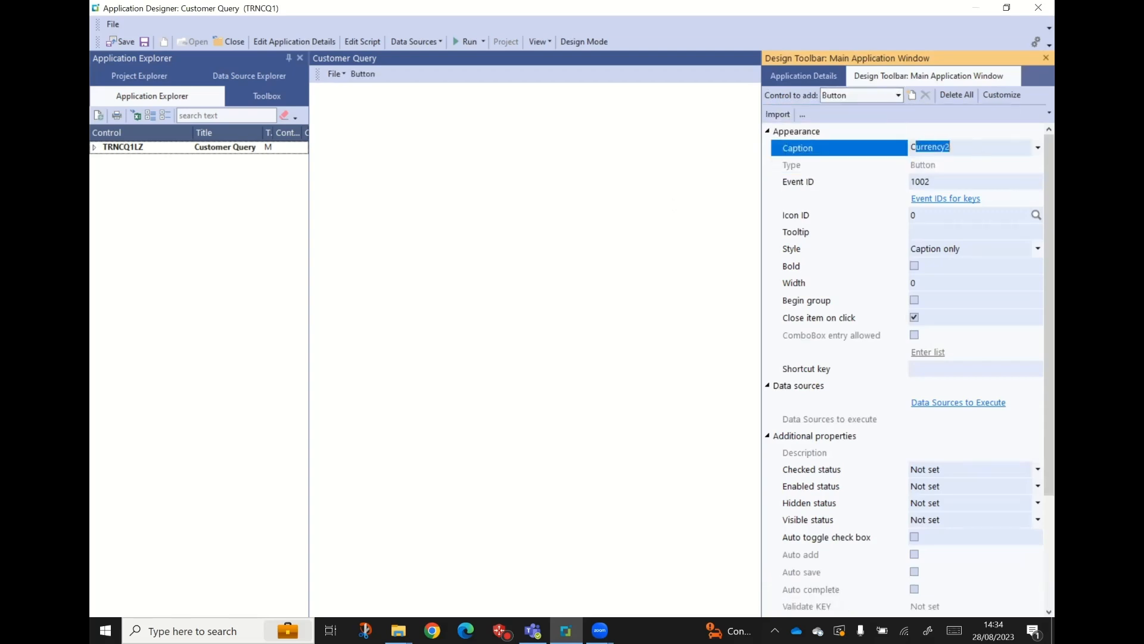
{"action": "key", "text": "Tab"}
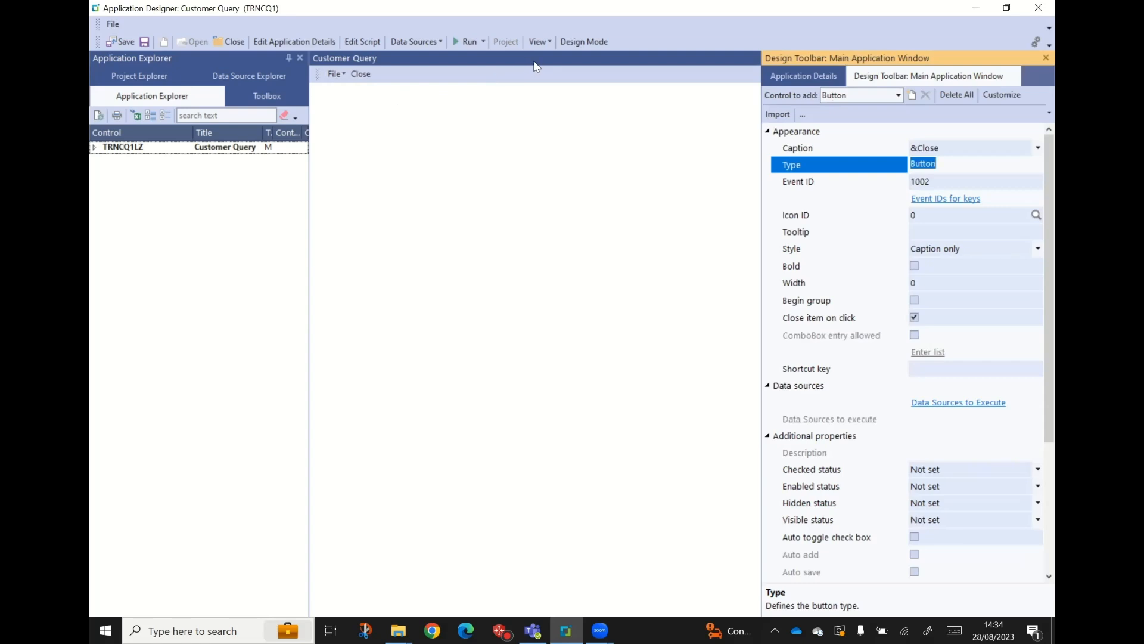
- Customize the application's toolbar by moving the Close button into the File popup
{"action": "left_click", "coordinate": [524, 78]}
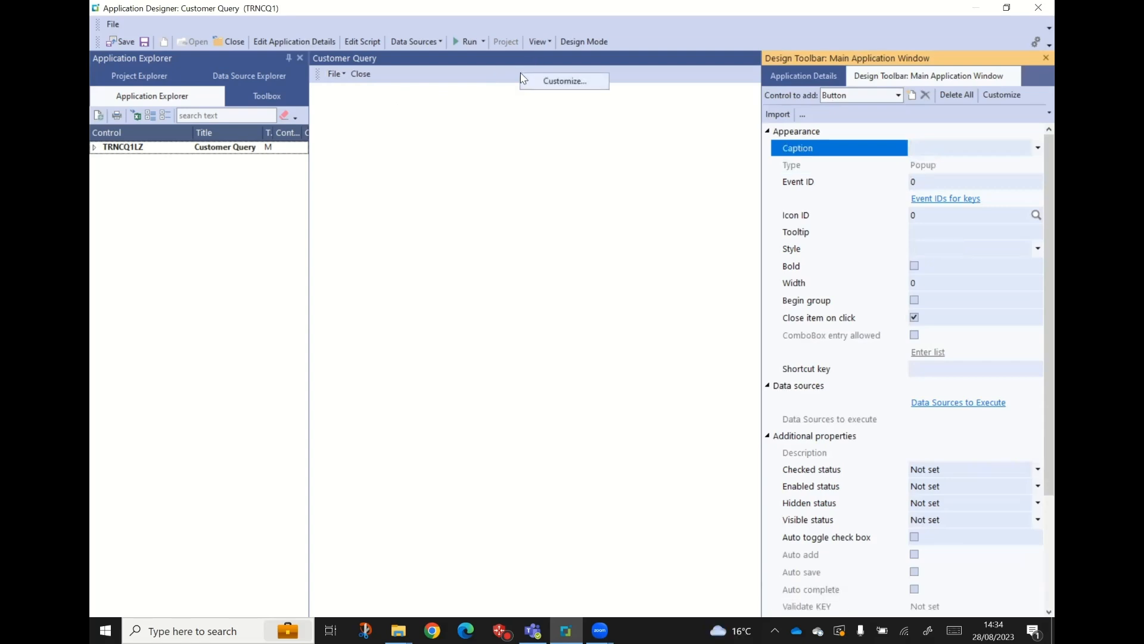
{"action": "left_click", "coordinate": [559, 81]}
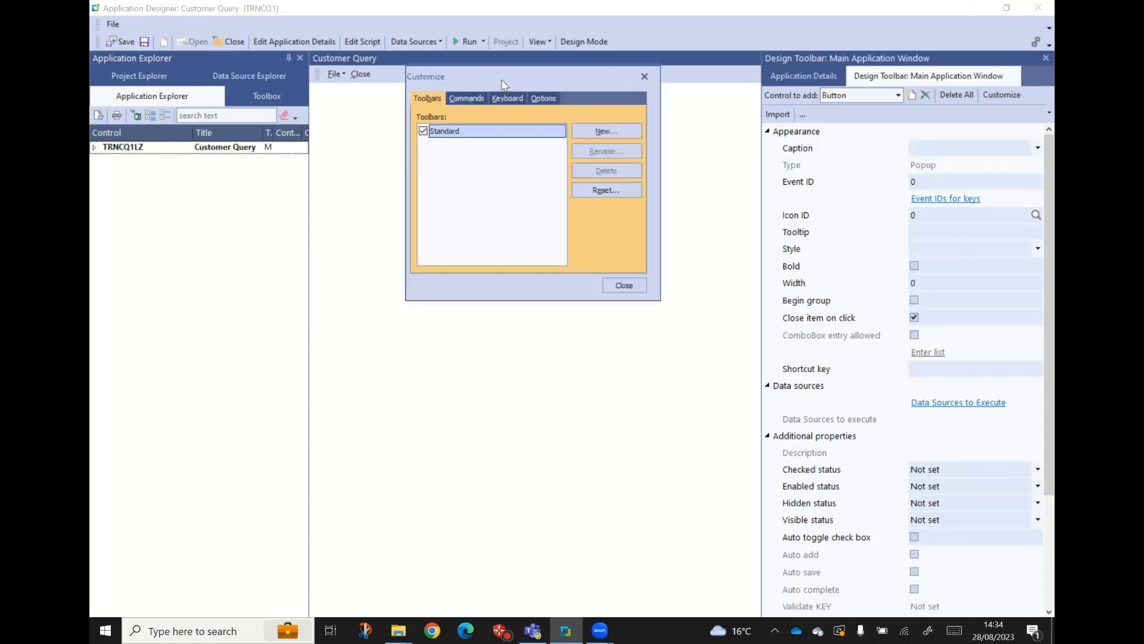
{"action": "left_click_drag", "start_coordinate": [499, 74], "coordinate": [575, 96]}
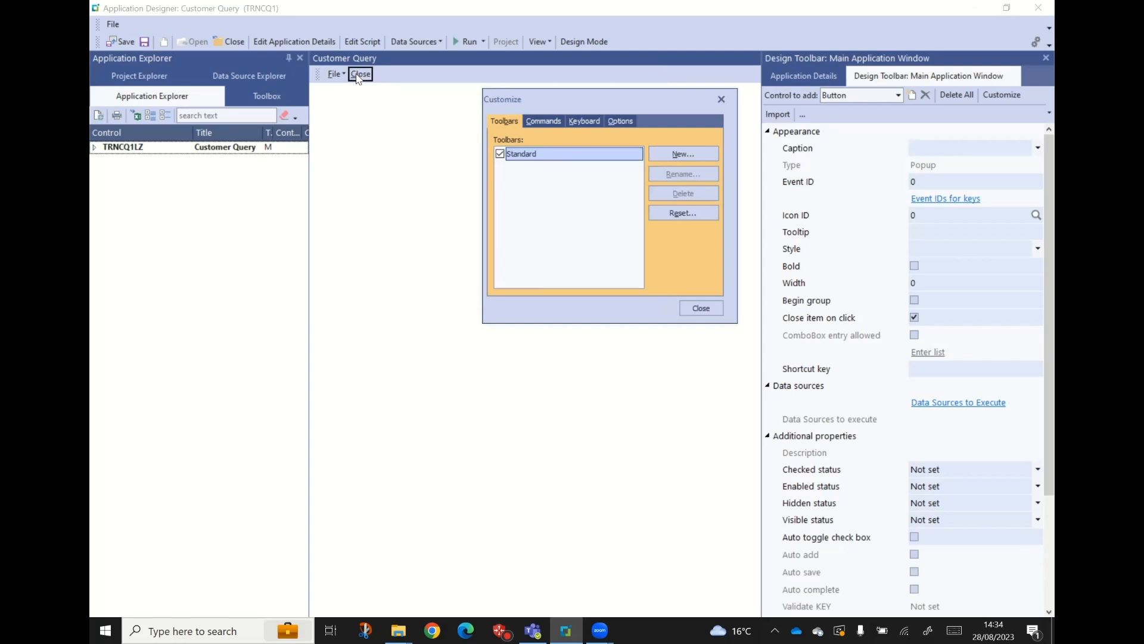
{"action": "left_click", "coordinate": [335, 74]}
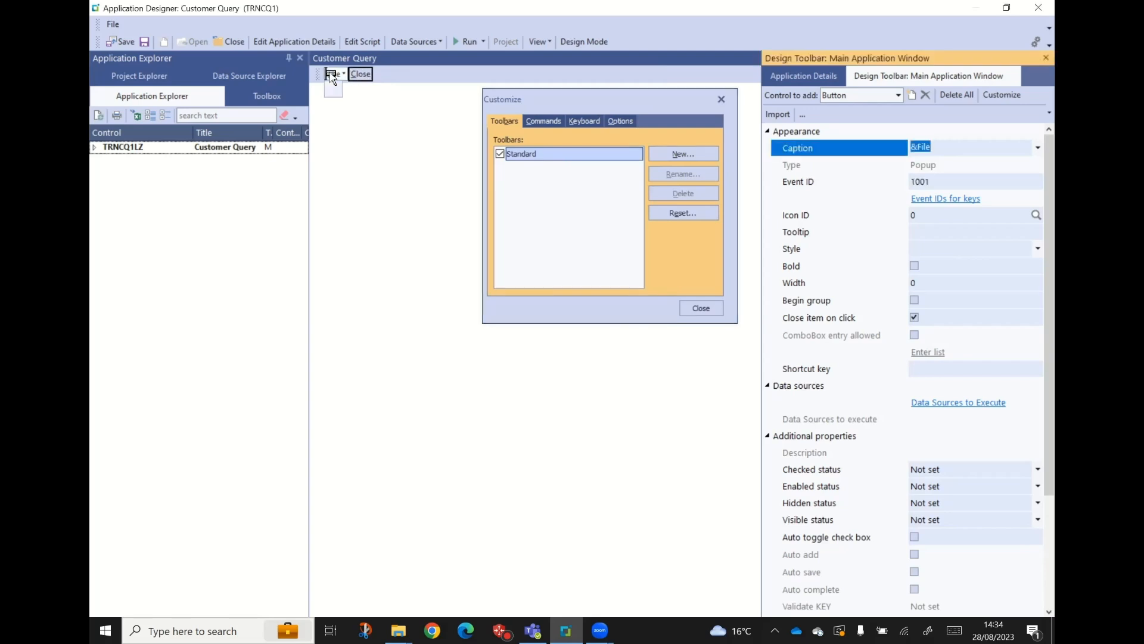
{"action": "left_click_drag", "start_coordinate": [329, 88], "coordinate": [329, 90]}
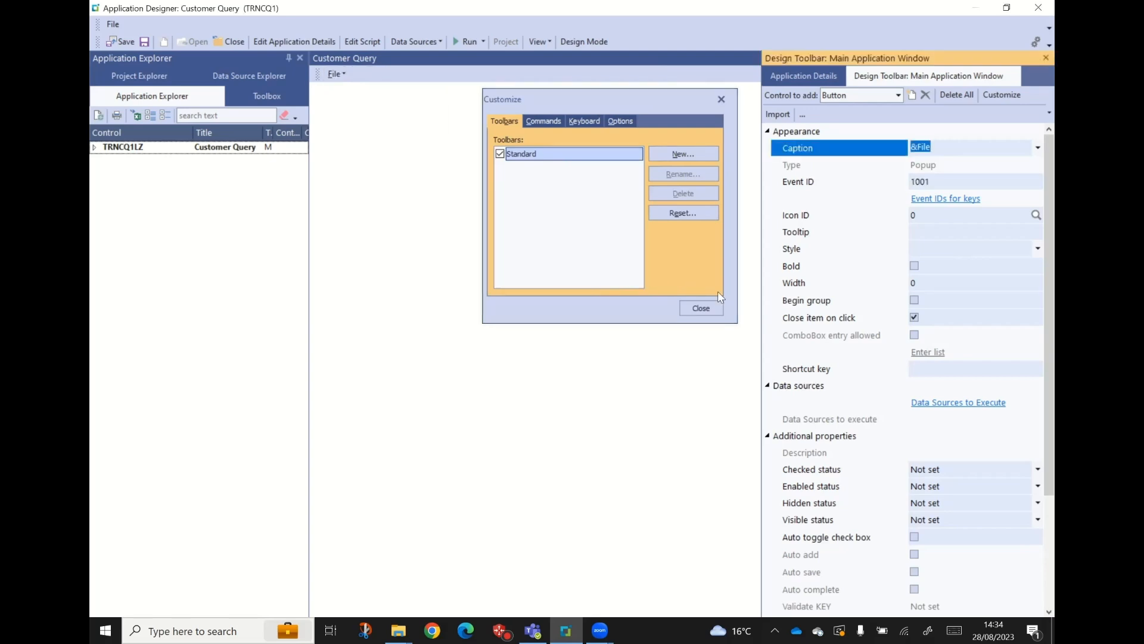
{"action": "left_click", "coordinate": [701, 308]}
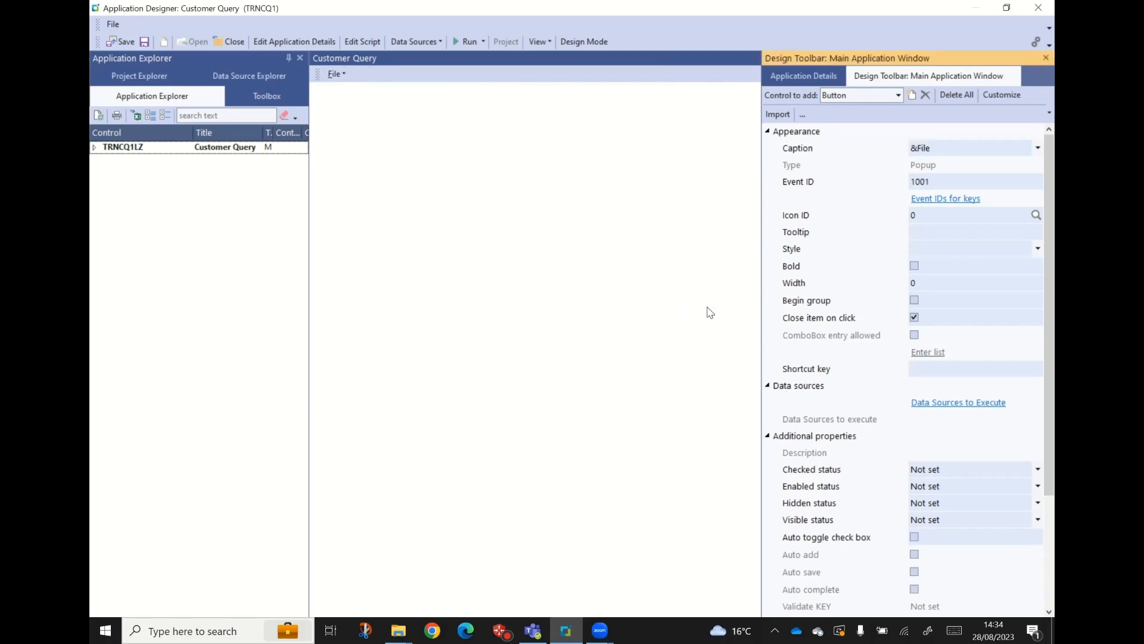
- Add an editable Combo box control to the application's toolbar with the caption &Customer
{"action": "left_click", "coordinate": [345, 76]}
{"action": "left_click", "coordinate": [345, 76]}
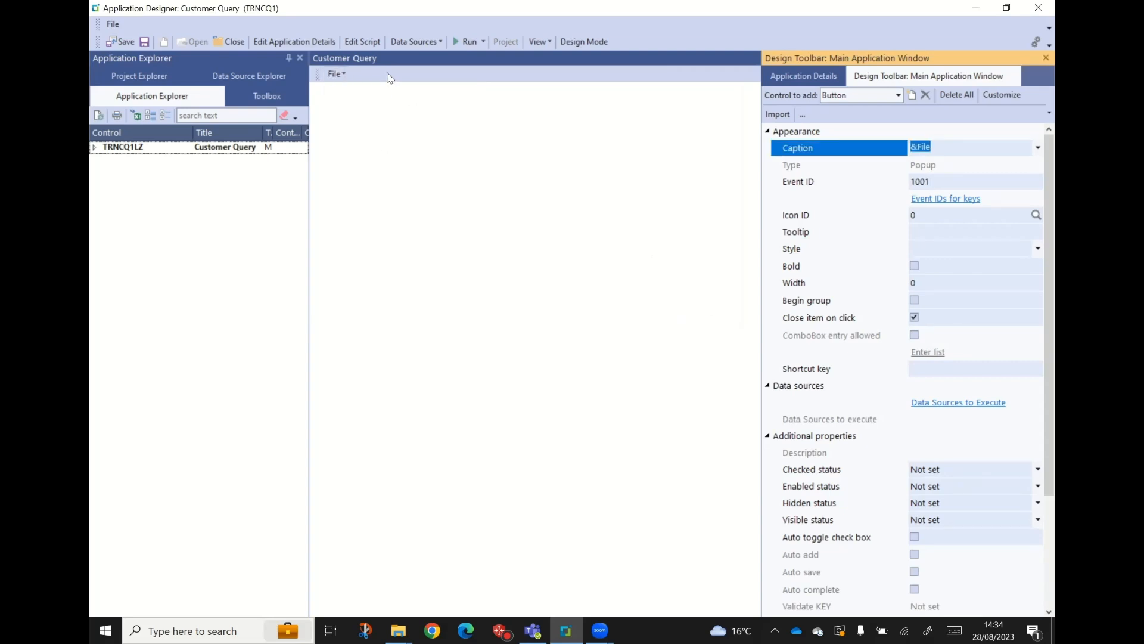
{"action": "left_click", "coordinate": [898, 95]}
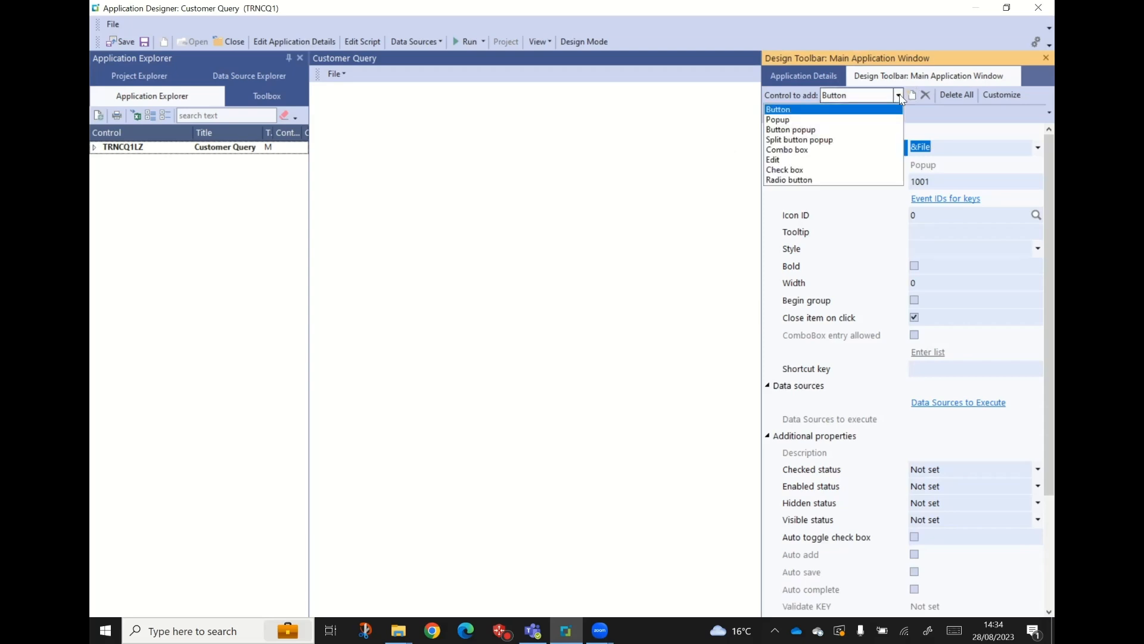
{"action": "left_click", "coordinate": [790, 150]}
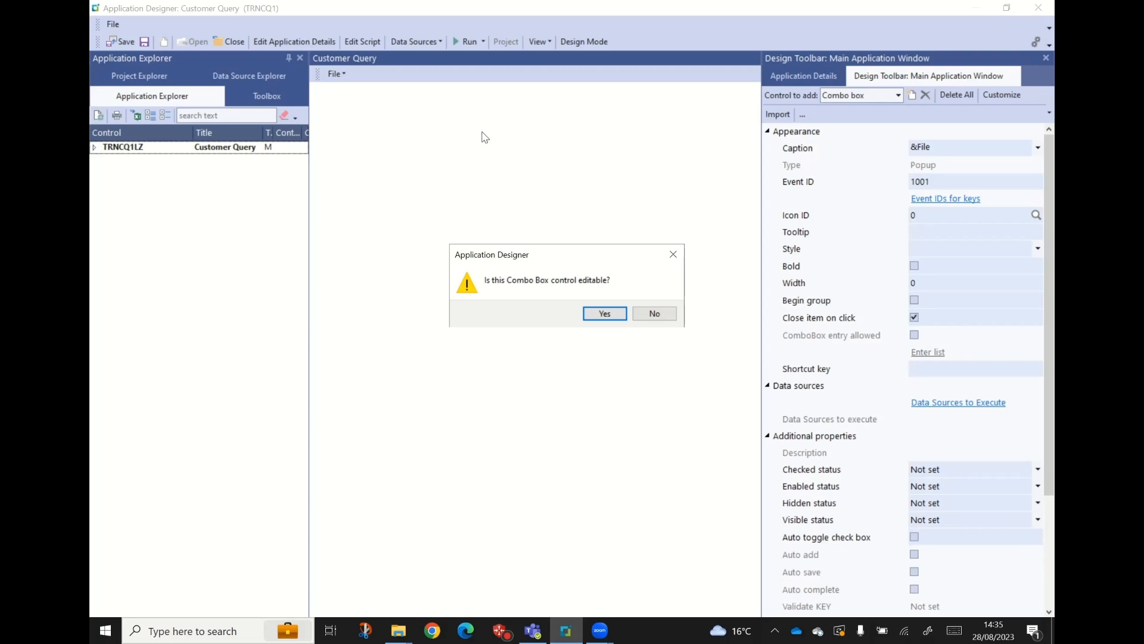
{"action": "left_click", "coordinate": [604, 314]}
{"action": "type", "text": "Customer"}
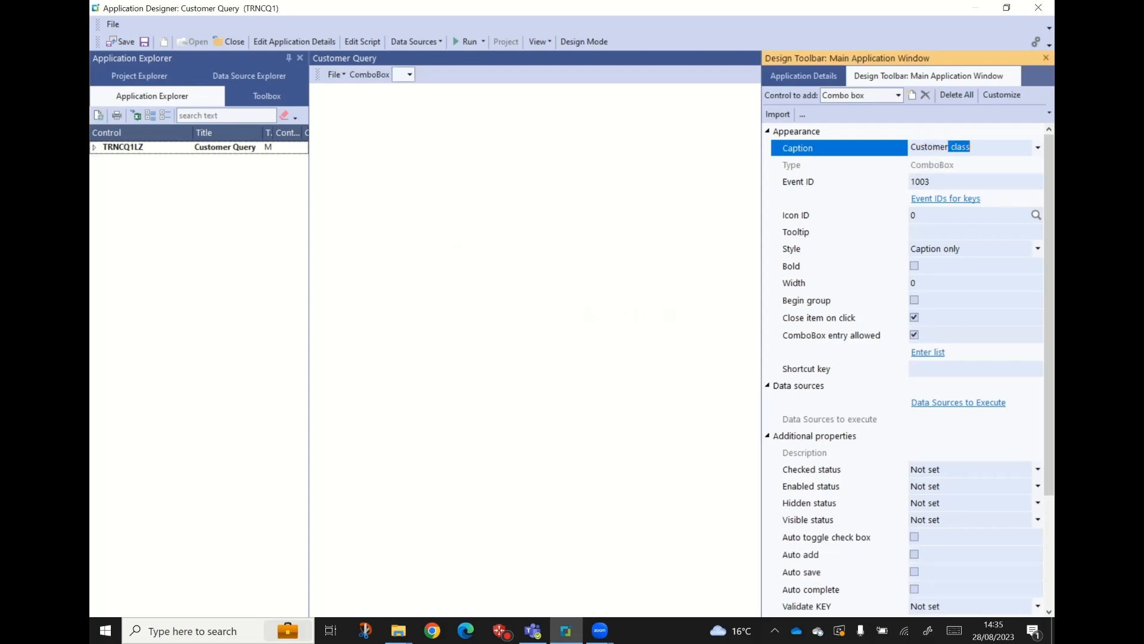
{"action": "key", "text": "Delete"}
{"action": "key", "text": "Tab"}
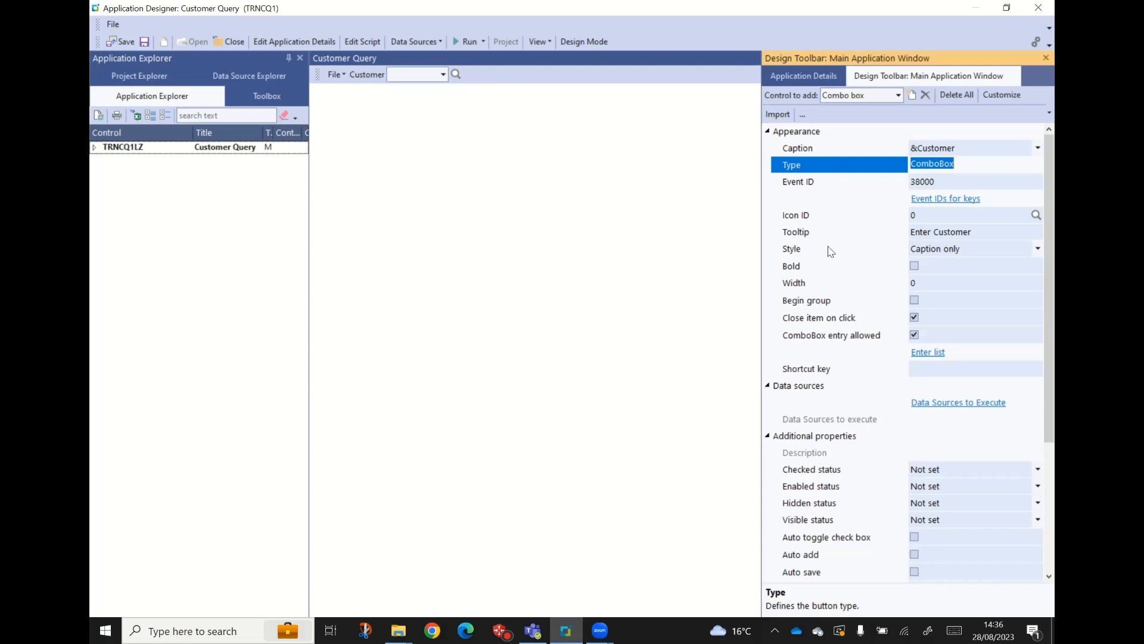
- Add a Button control to the application's toolbar with the caption &Help
{"action": "left_click", "coordinate": [901, 95]}
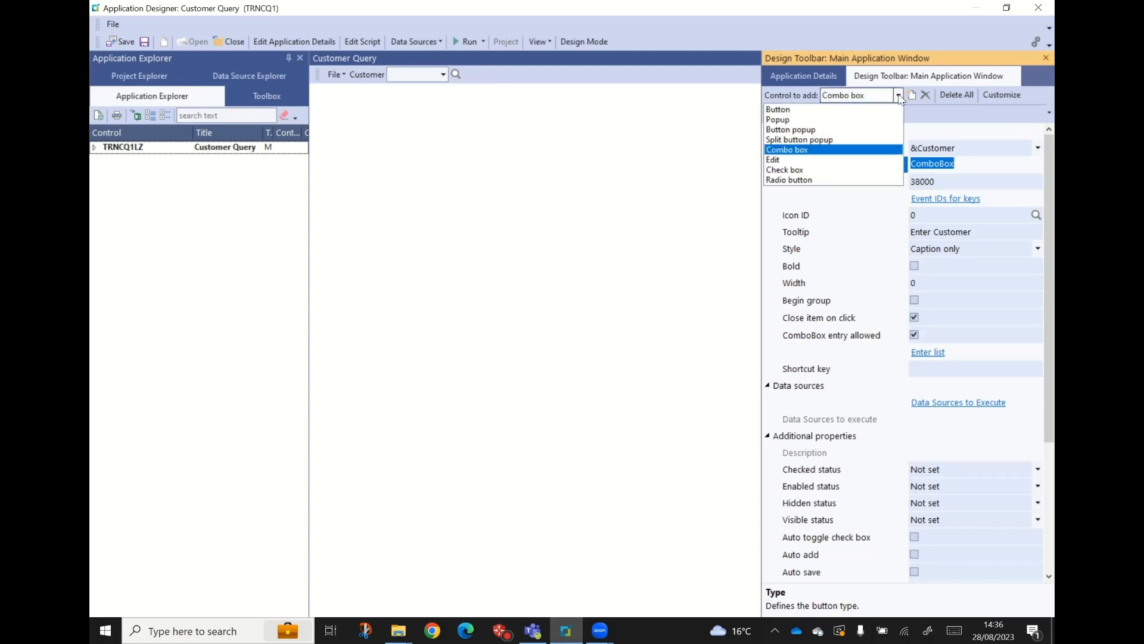
{"action": "left_click", "coordinate": [793, 110]}
{"action": "type", "text": "Help"}
{"action": "key", "text": "Tab"}
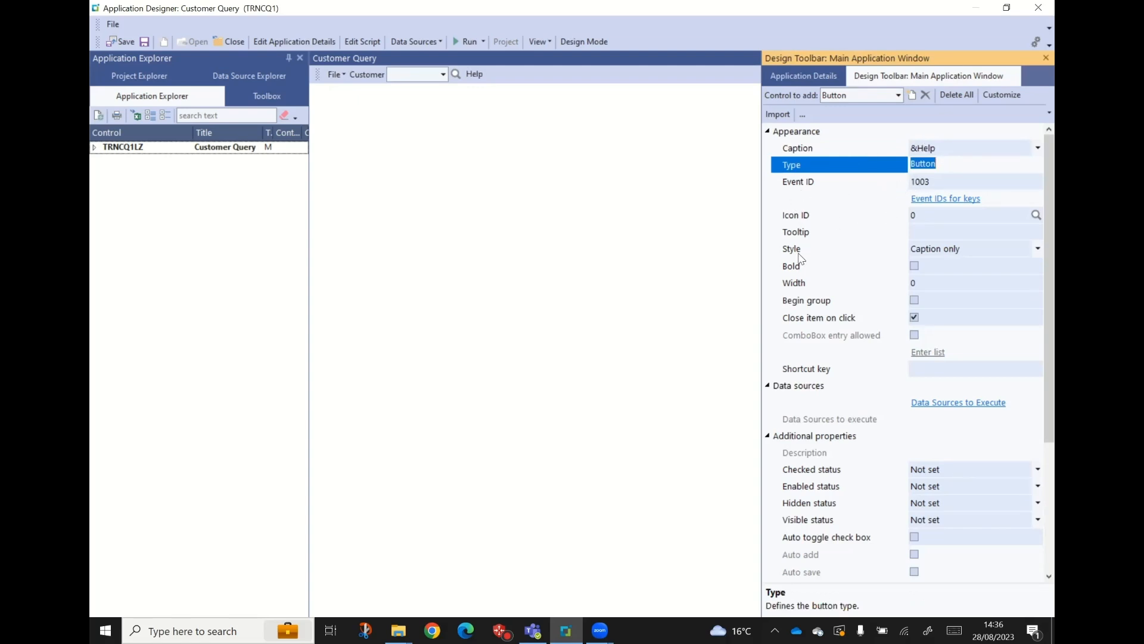
- Give the toolbar's Help button the Help icon (121) and make it begin a new group
{"action": "left_click", "coordinate": [1037, 216]}
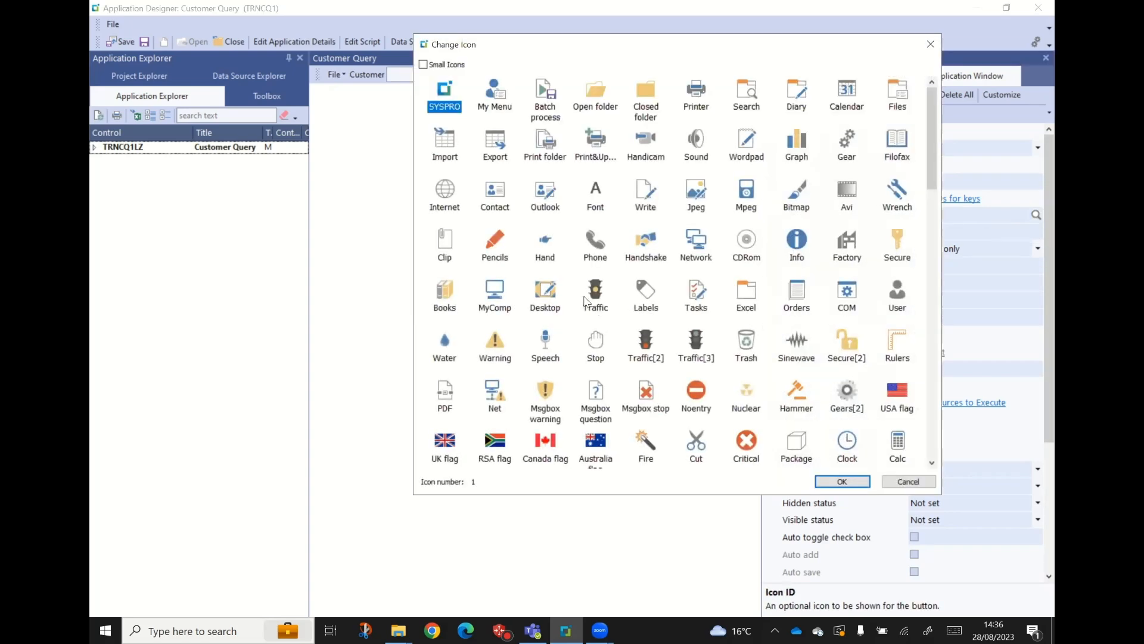
{"action": "scroll", "coordinate": [477, 330], "scroll_direction": "down", "scroll_amount": 5}
{"action": "left_click", "coordinate": [444, 325]}
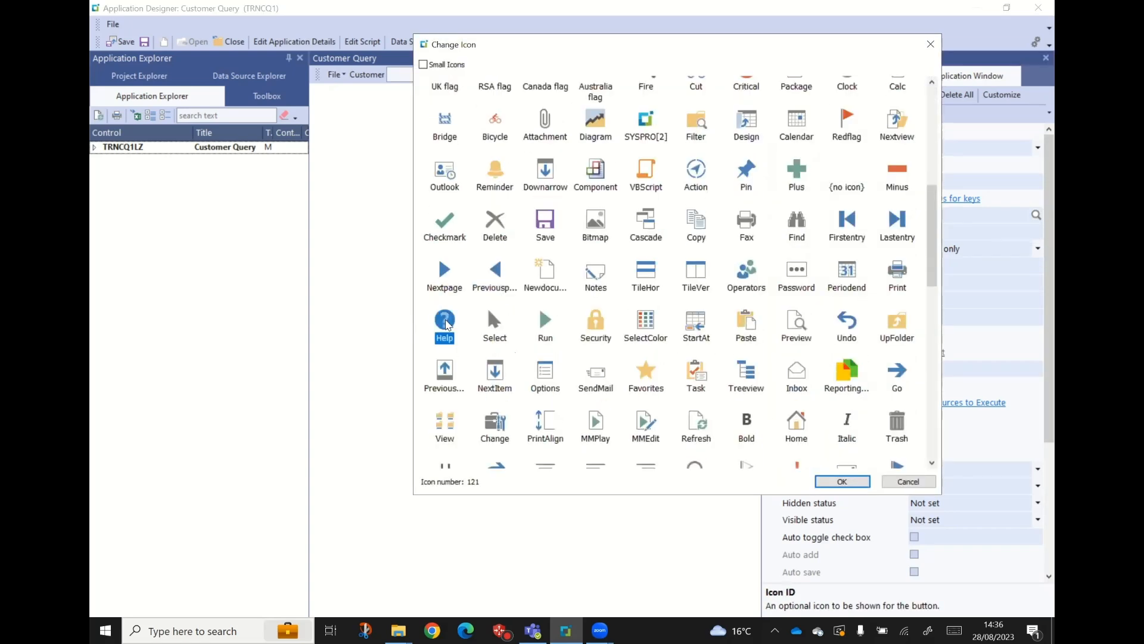
{"action": "left_click", "coordinate": [835, 483]}
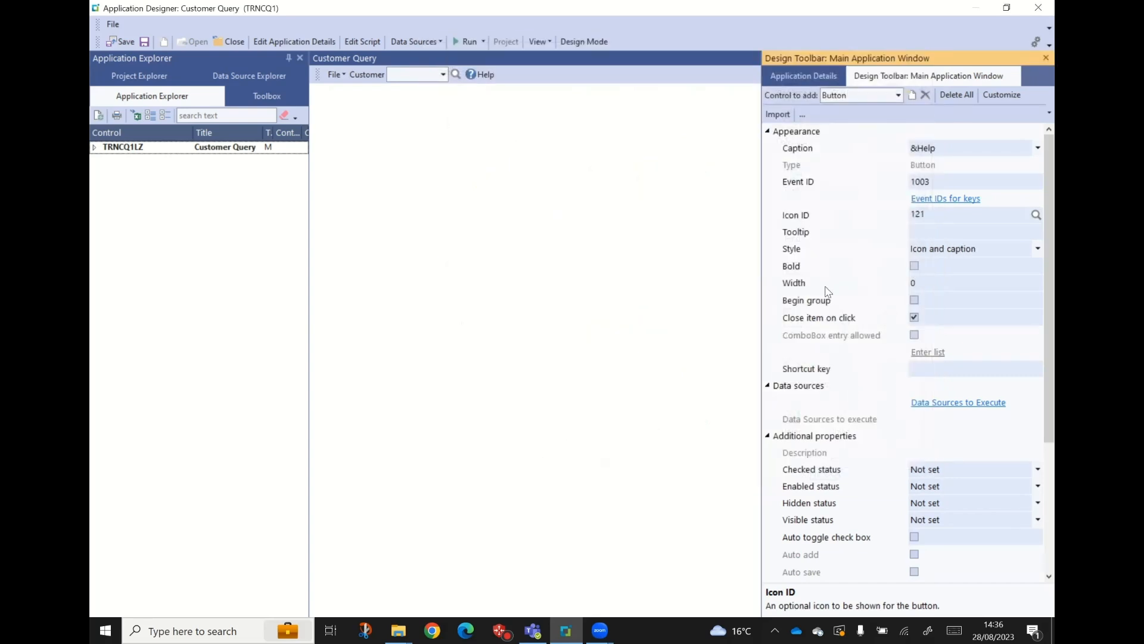
{"action": "left_click", "coordinate": [915, 300]}
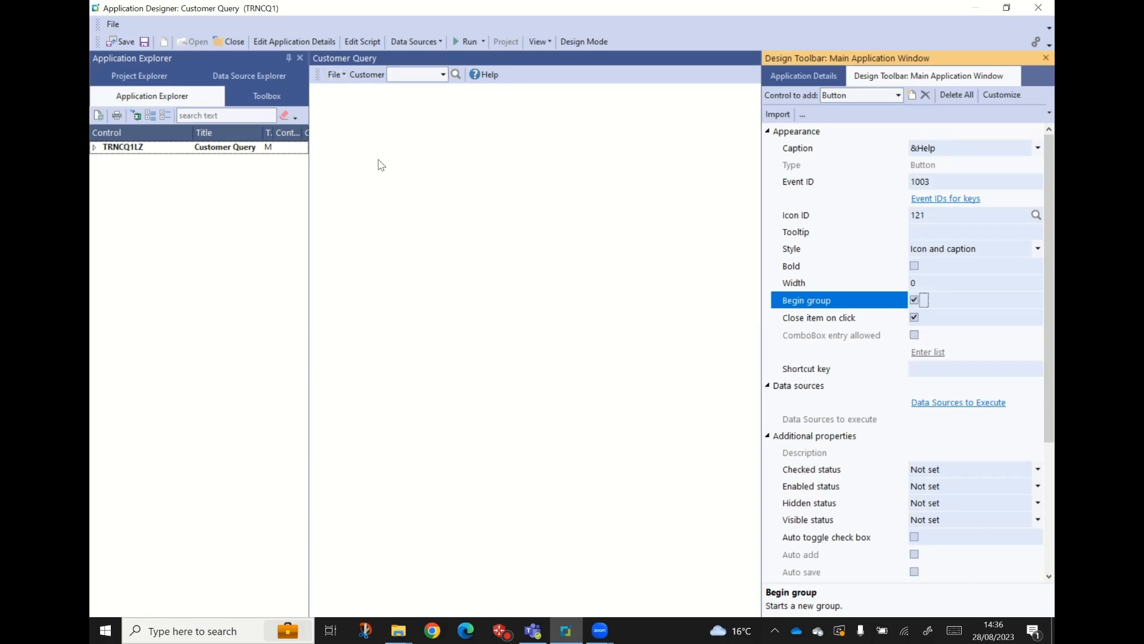
- Run the Customer Query application, saving the changes first, and check its File popup
{"action": "left_click", "coordinate": [466, 42]}
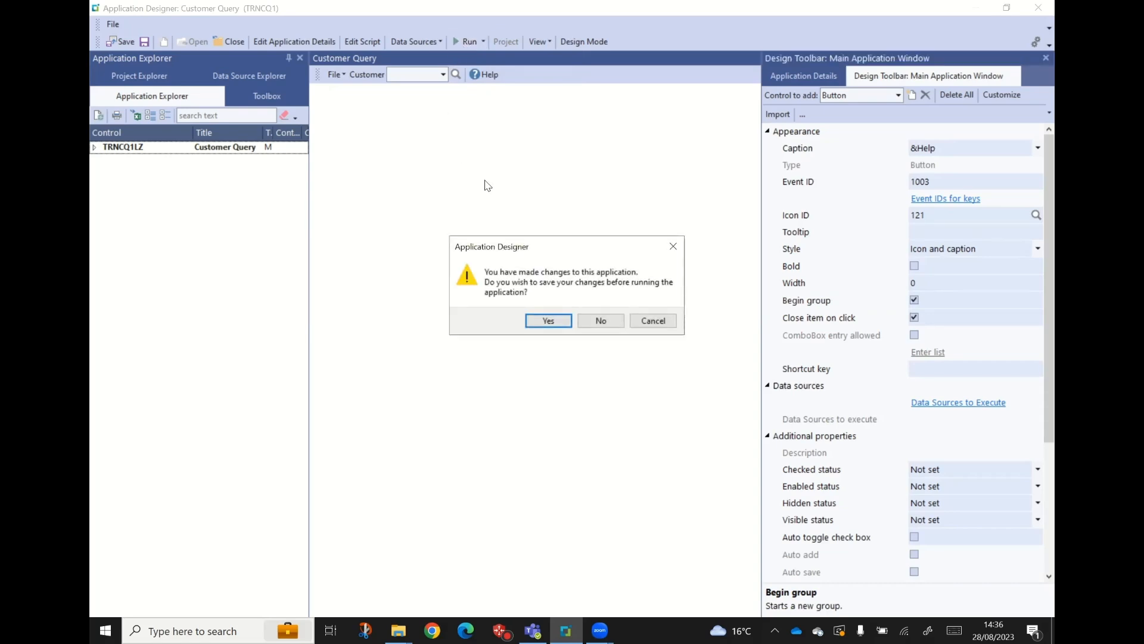
{"action": "left_click", "coordinate": [549, 322]}
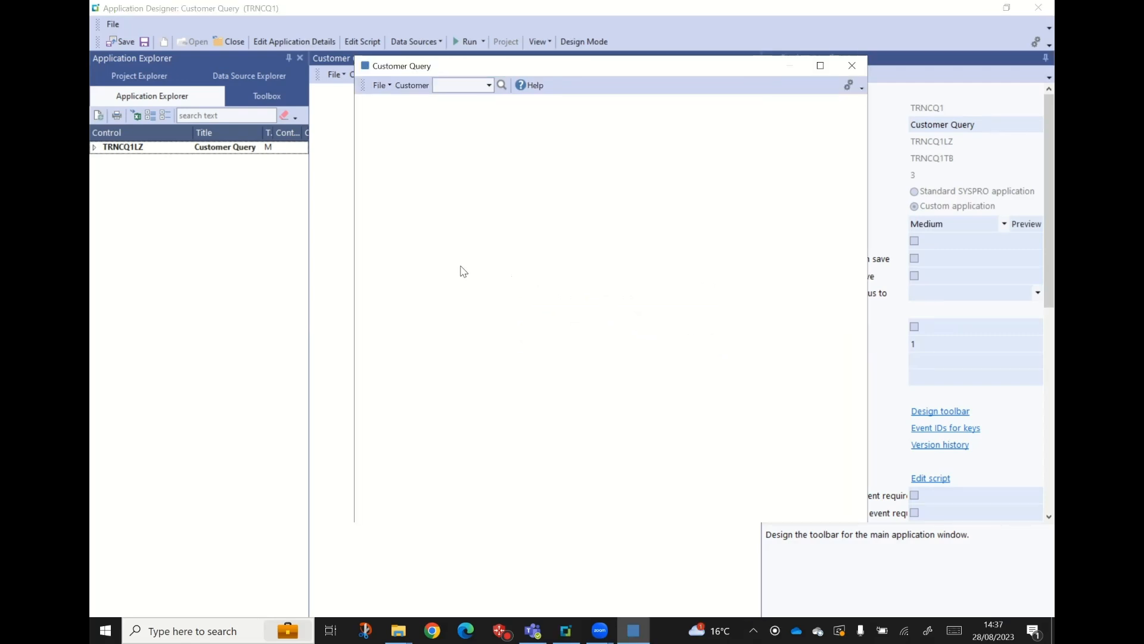
{"action": "left_click", "coordinate": [392, 87]}
{"action": "left_click", "coordinate": [400, 101]}
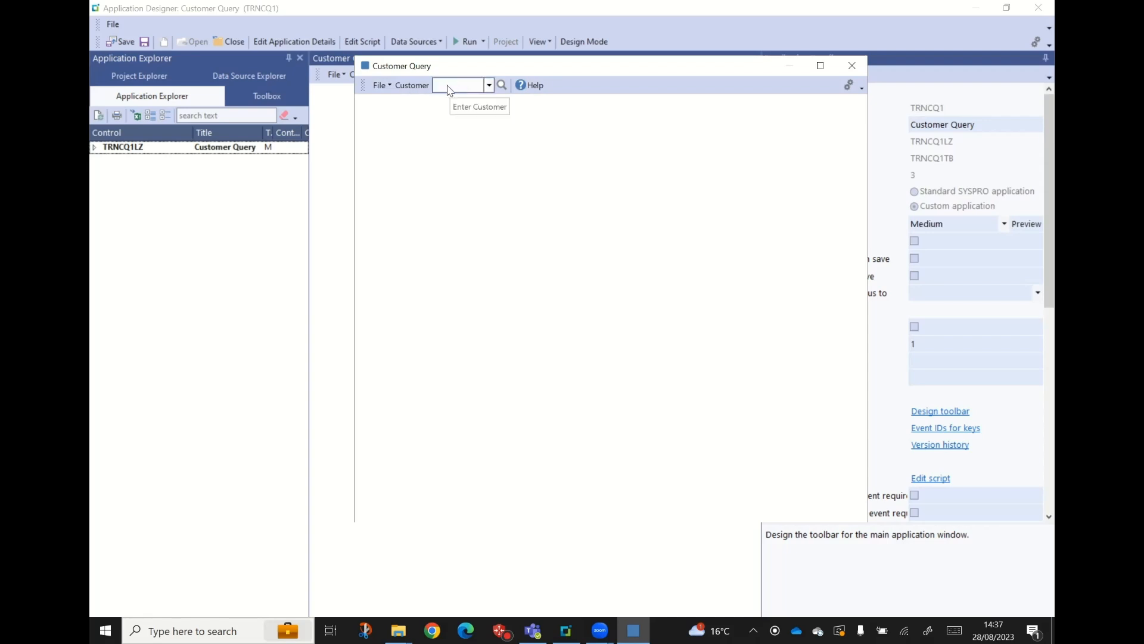
- Browse for a customer from the running application's toolbar and select Bayside Bikes
{"action": "left_click", "coordinate": [502, 86]}
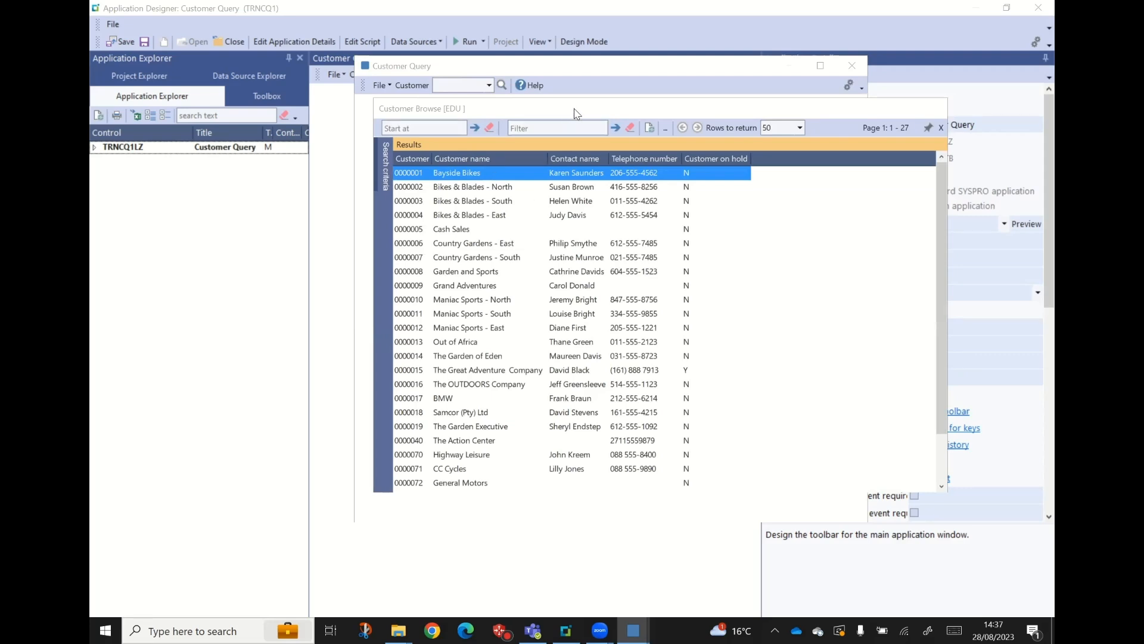
{"action": "left_click_drag", "start_coordinate": [576, 113], "coordinate": [609, 111]}
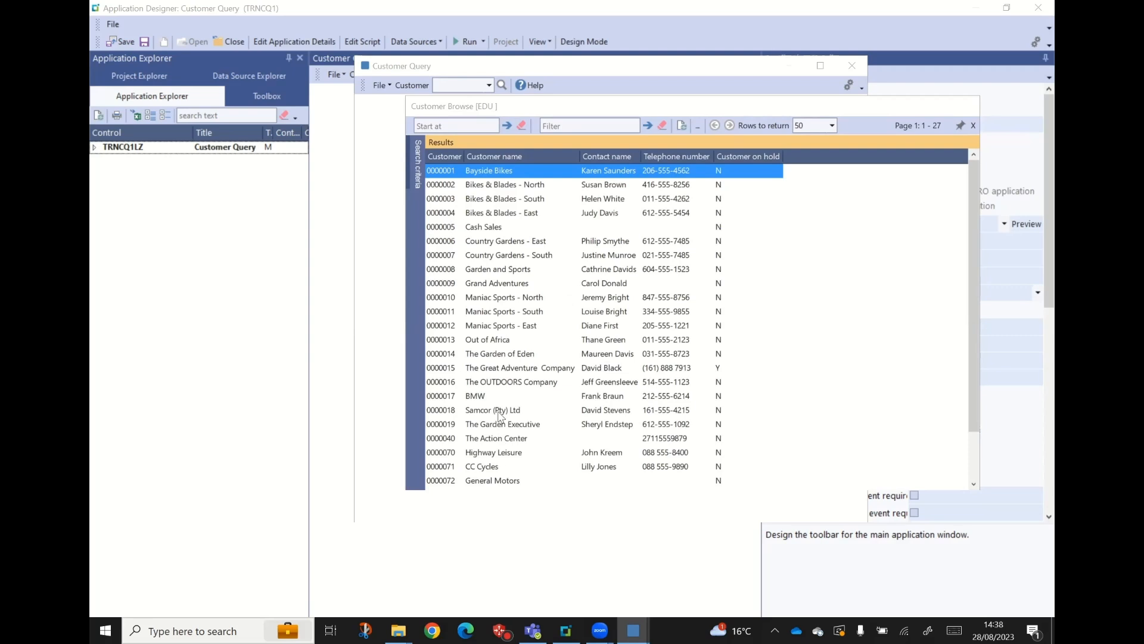
{"action": "mouse_move", "coordinate": [442, 176]}
{"action": "left_click", "coordinate": [457, 171]}
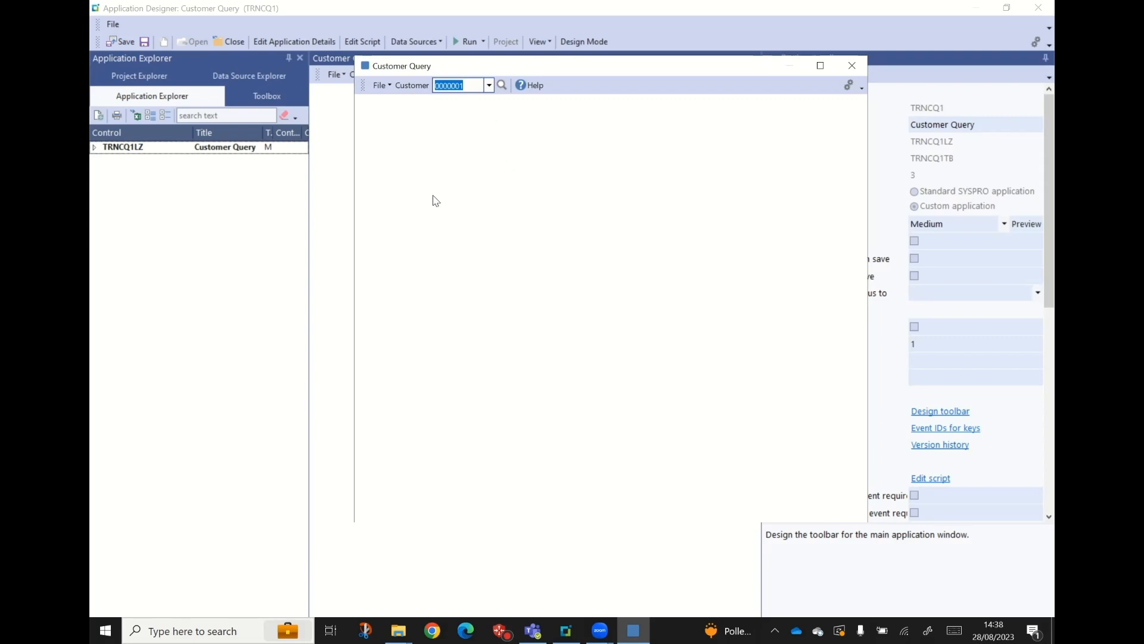
- Reposition the running Customer Query window and view the About this Application details
{"action": "double_click", "coordinate": [617, 66]}
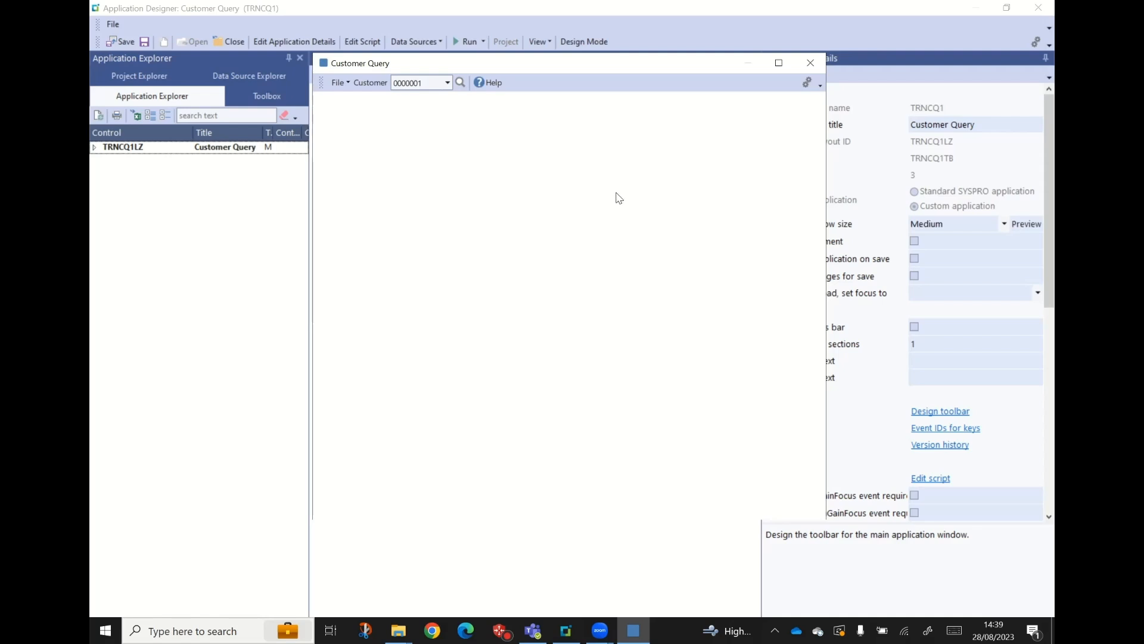
{"action": "left_click", "coordinate": [807, 84]}
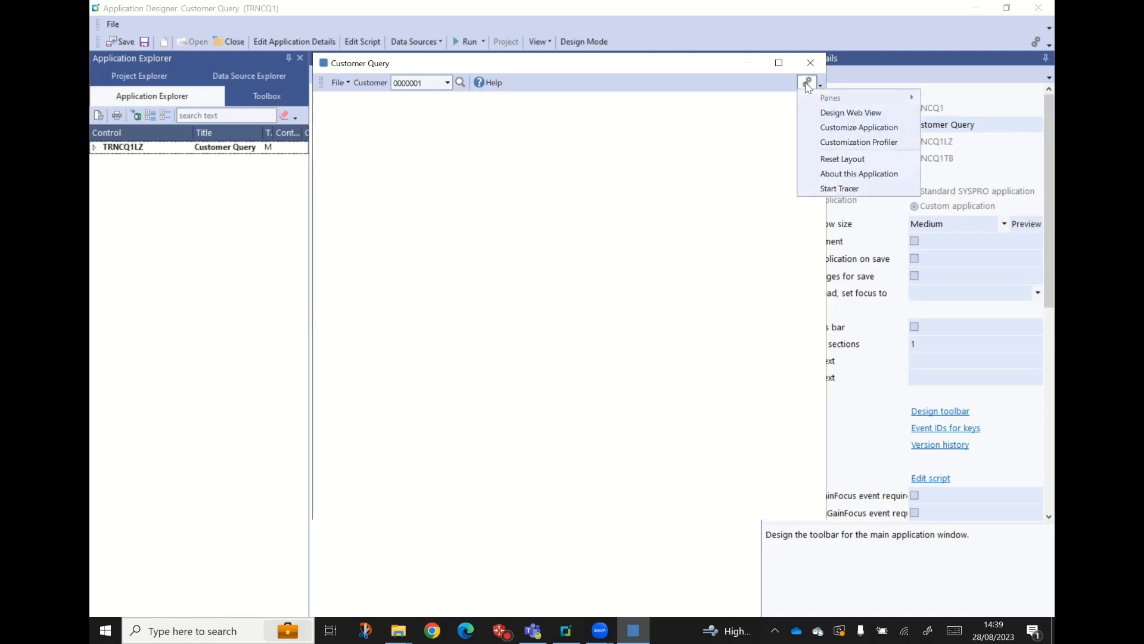
{"action": "left_click", "coordinate": [856, 176]}
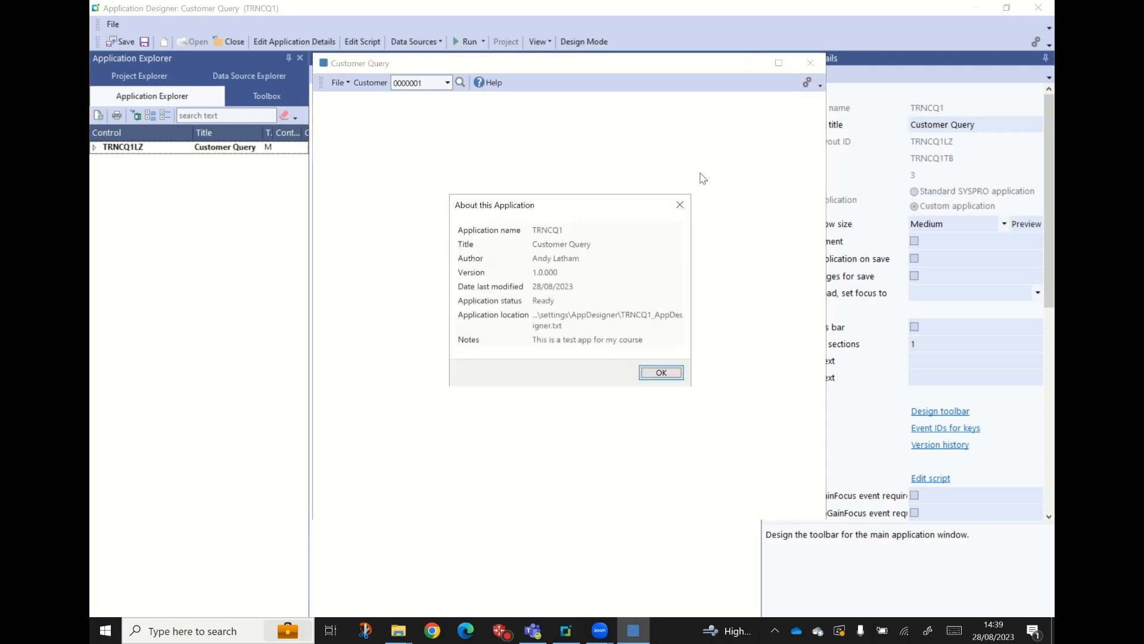